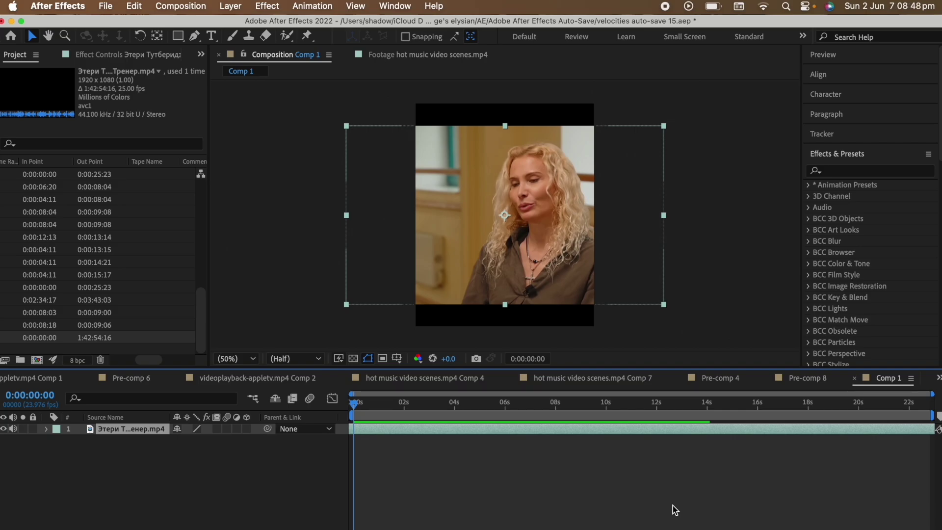
- Delete the interview video layer from Comp 1
scroll(147, 340, left, 5)
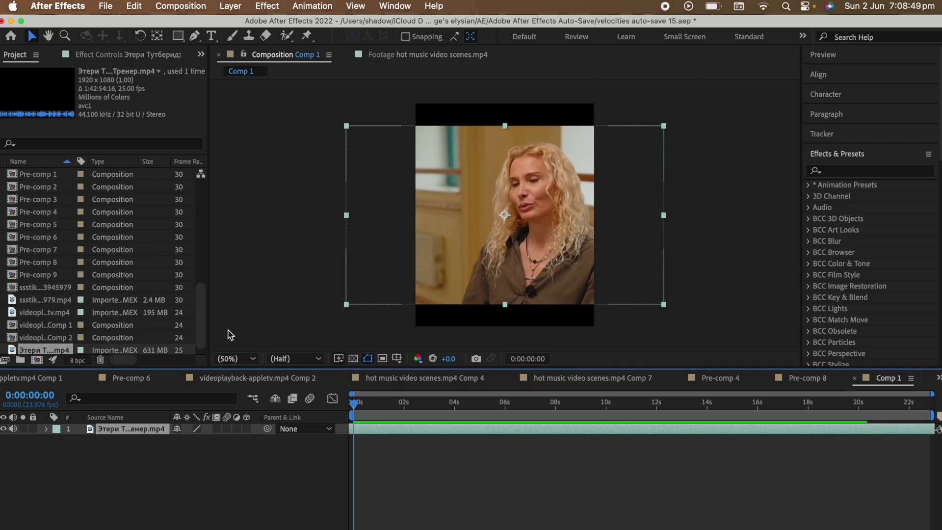
click(466, 420)
key(Delete)
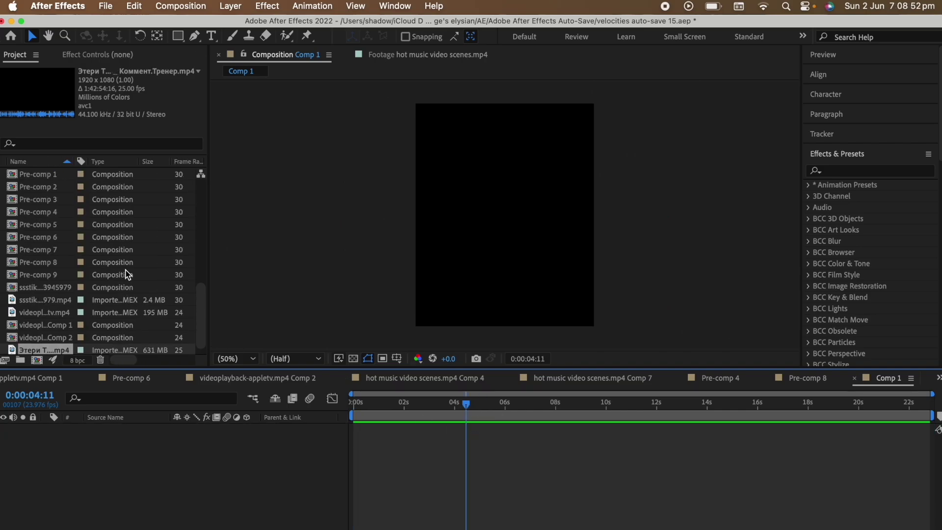
- Open the imported interview footage and set its in point to 1:05:49:06 and out point to 1:07:49:08
scroll(127, 272, down, 1)
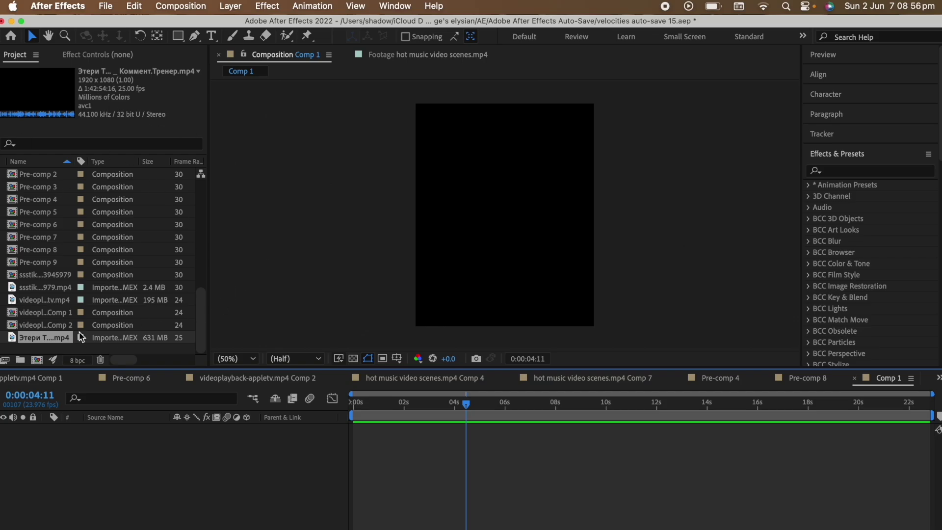
double_click(52, 337)
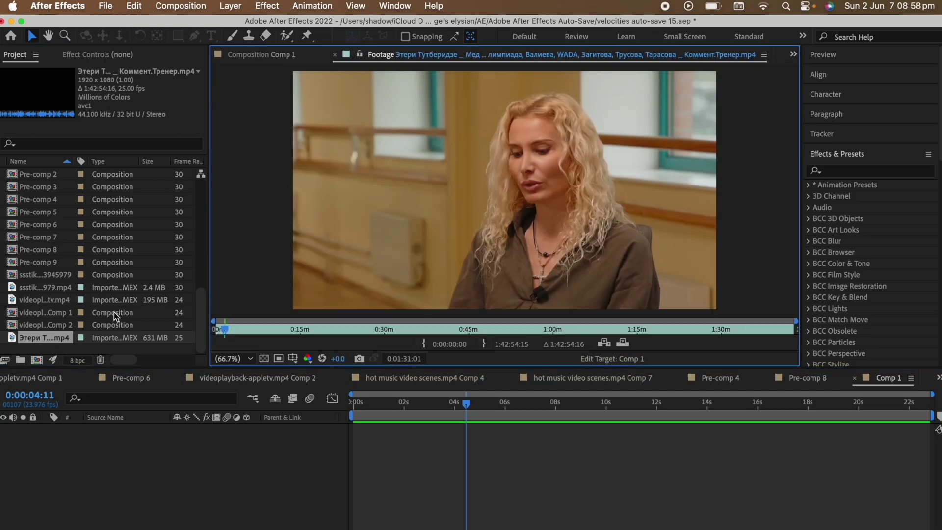
drag(225, 333, 585, 330)
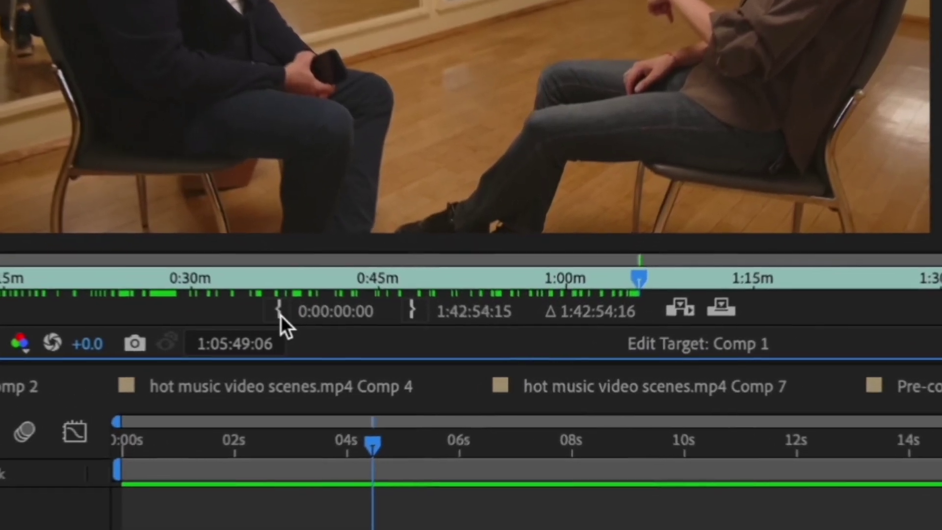
click(385, 337)
drag(641, 278, 665, 275)
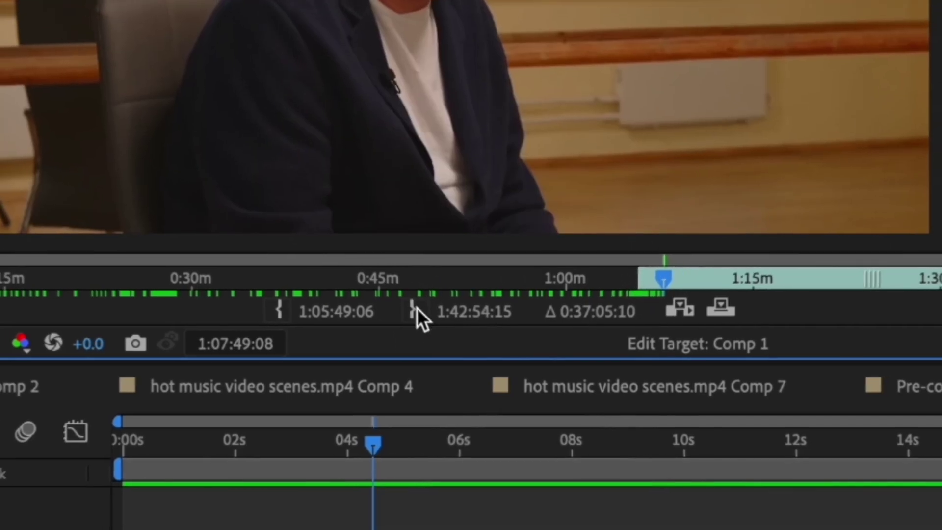
click(409, 309)
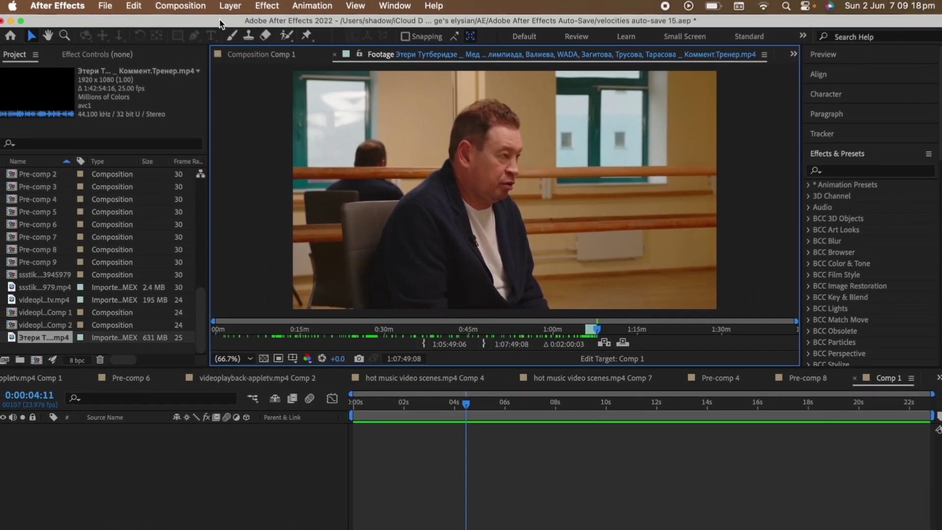
- Overlay the trimmed footage onto Comp 1 at 0:00:00:00, and delete the inserted layer
click(467, 407)
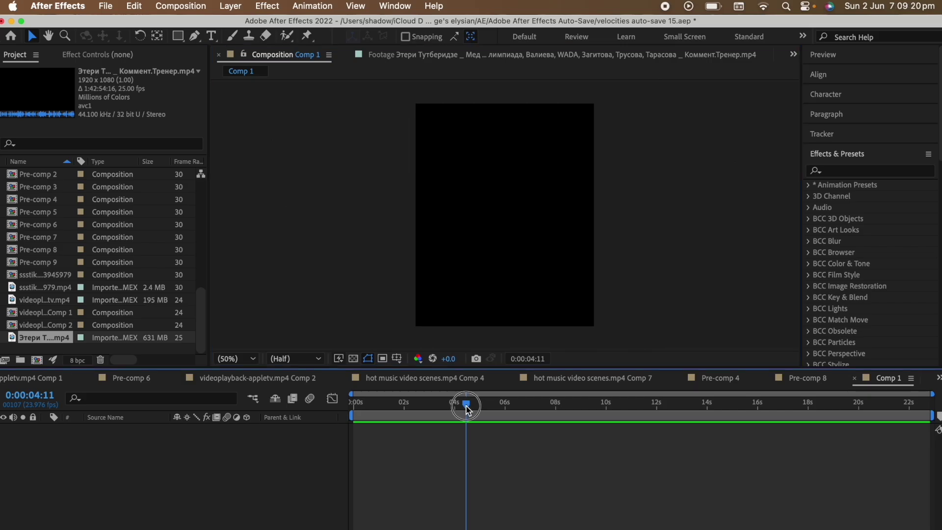
drag(467, 410, 316, 406)
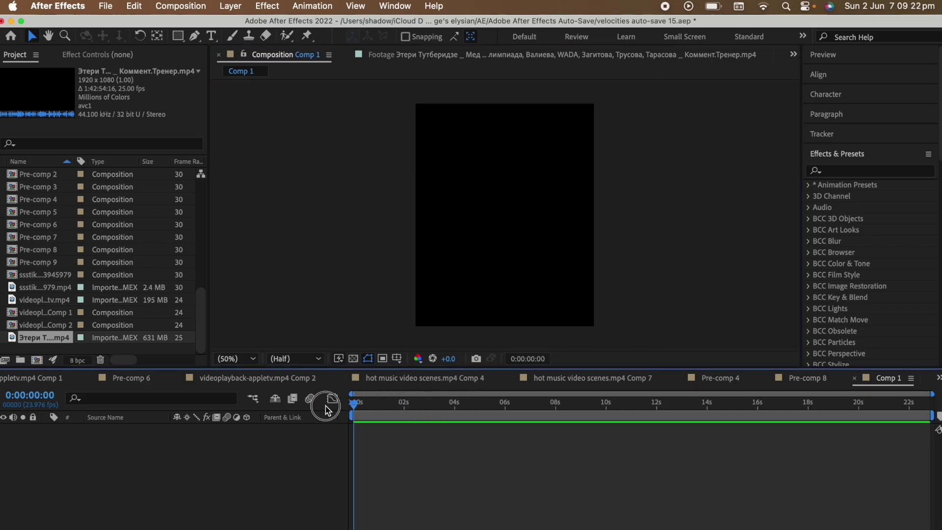
click(497, 55)
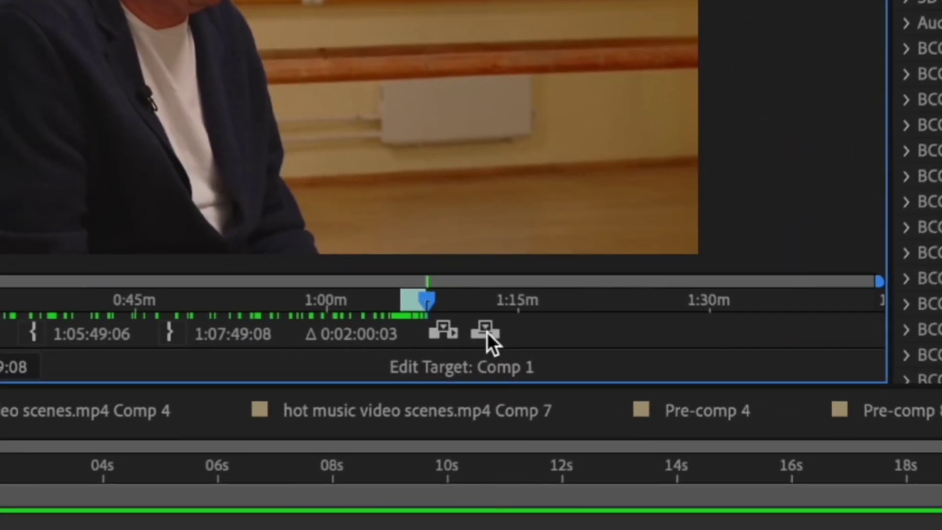
click(487, 332)
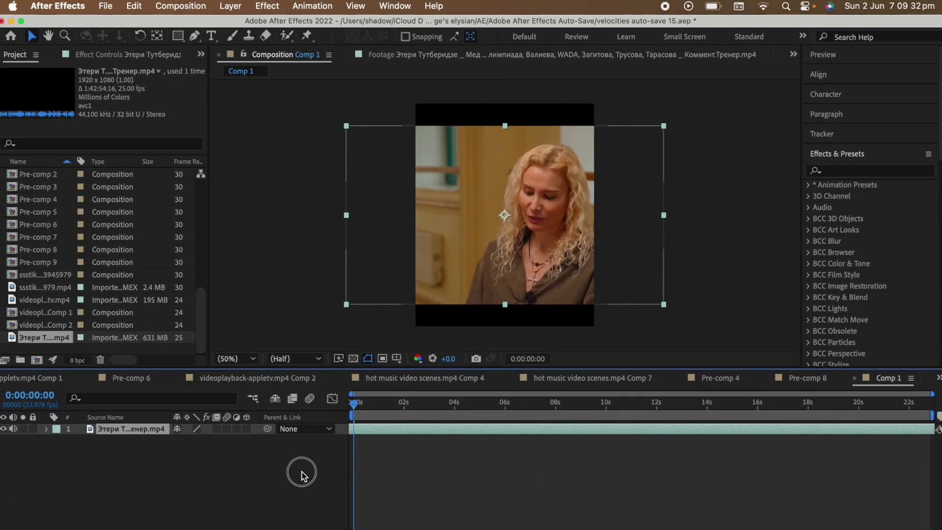
key(Delete)
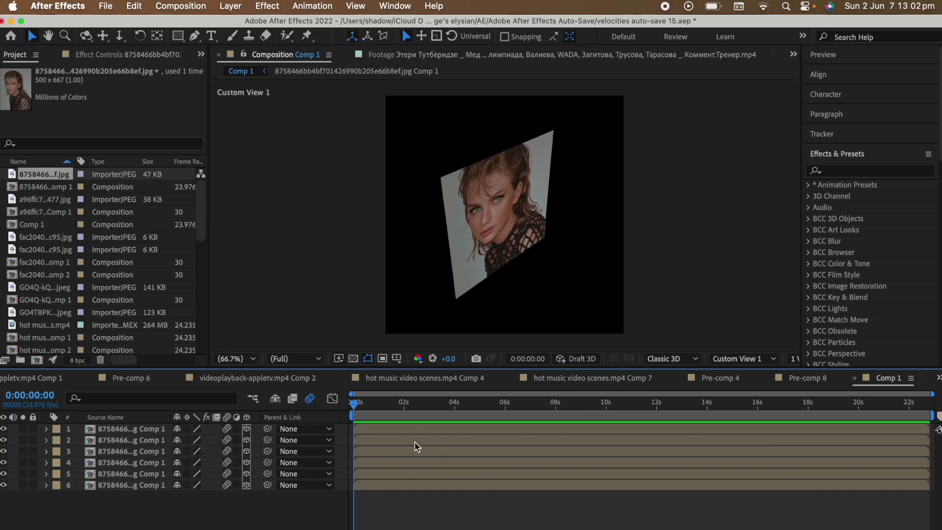
- Set the Y Rotation of the first photo layer in Comp 1 to -90°
click(410, 429)
key(r)
drag(196, 462, 194, 461)
click(194, 461)
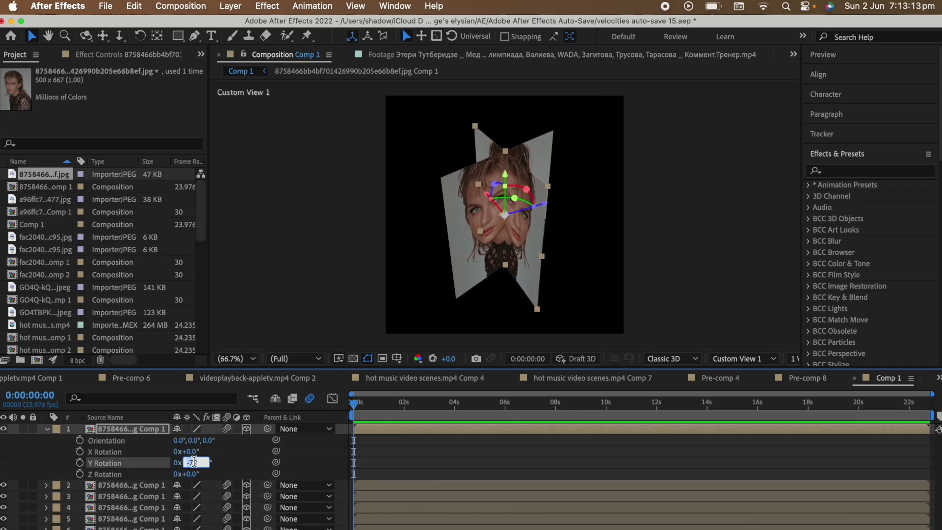
key(Return)
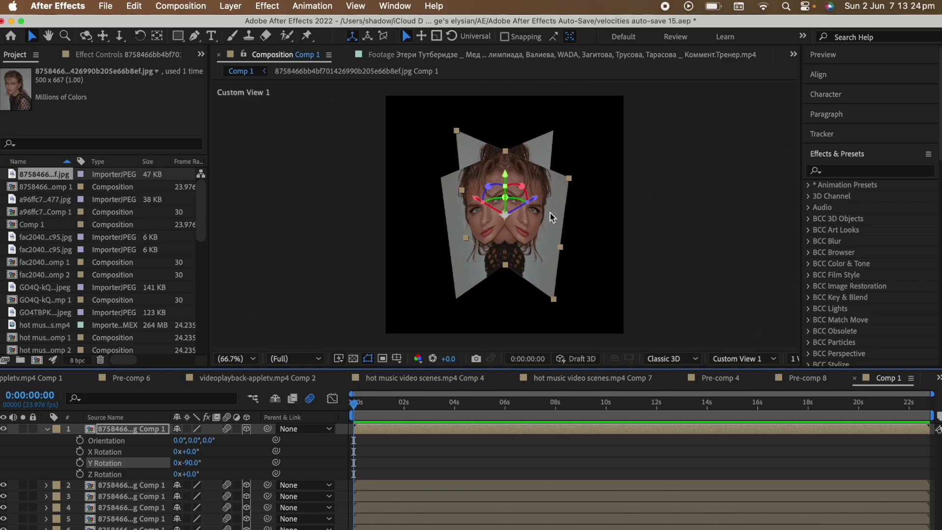
- Enable snapping and attach the rotated first photo layer to the left edge of the cube's front face
mouse_move(508, 213)
mouse_down()
mouse_move(434, 219)
mouse_move(455, 207)
mouse_move(436, 207)
mouse_move(510, 194)
mouse_up()
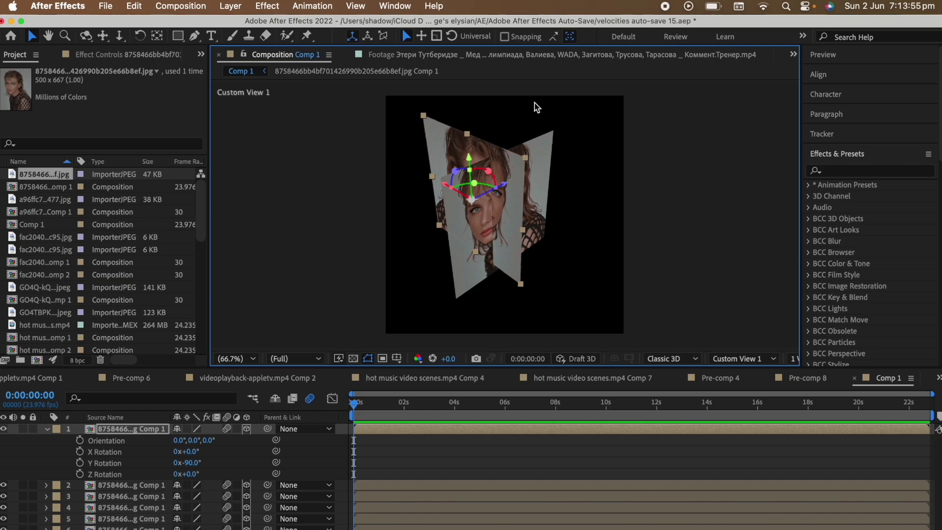
click(537, 107)
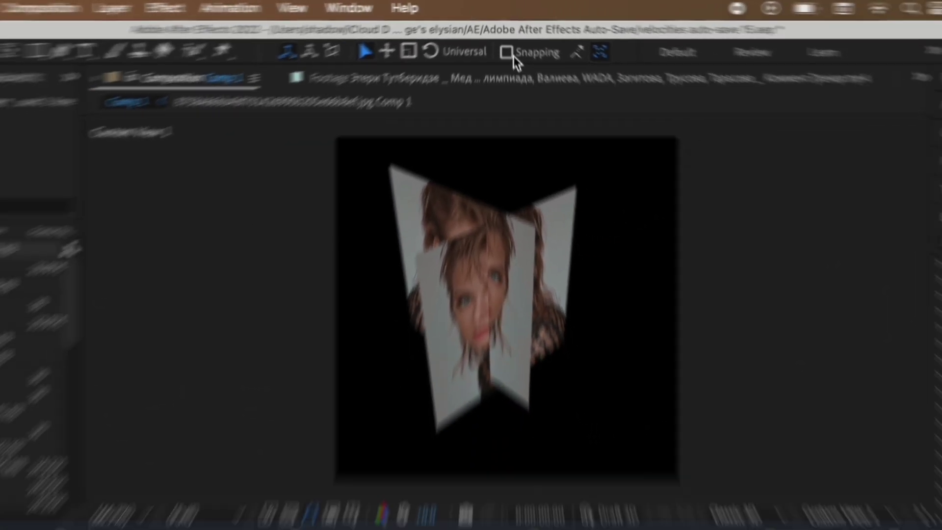
click(510, 82)
click(498, 373)
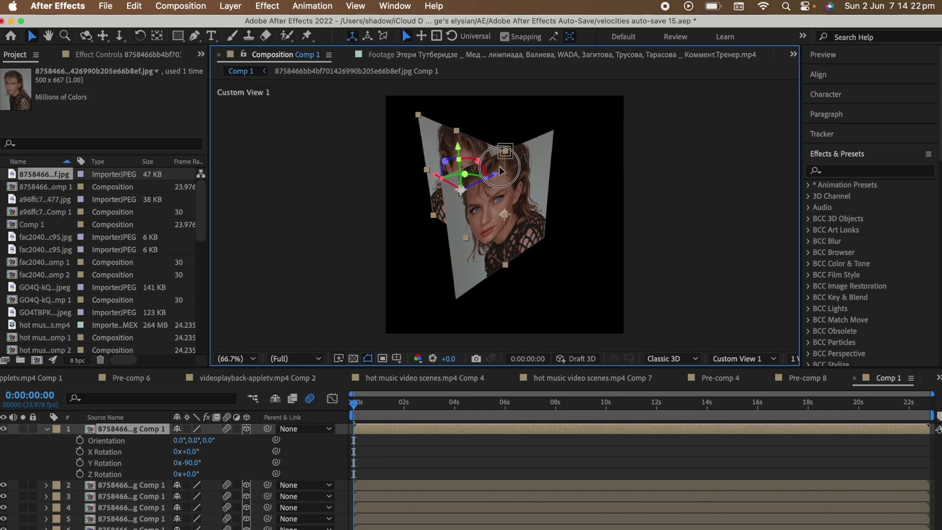
drag(498, 166, 437, 192)
- Set the second photo layer's Y Rotation to 90° and snap it to the right edge of the front face
click(419, 488)
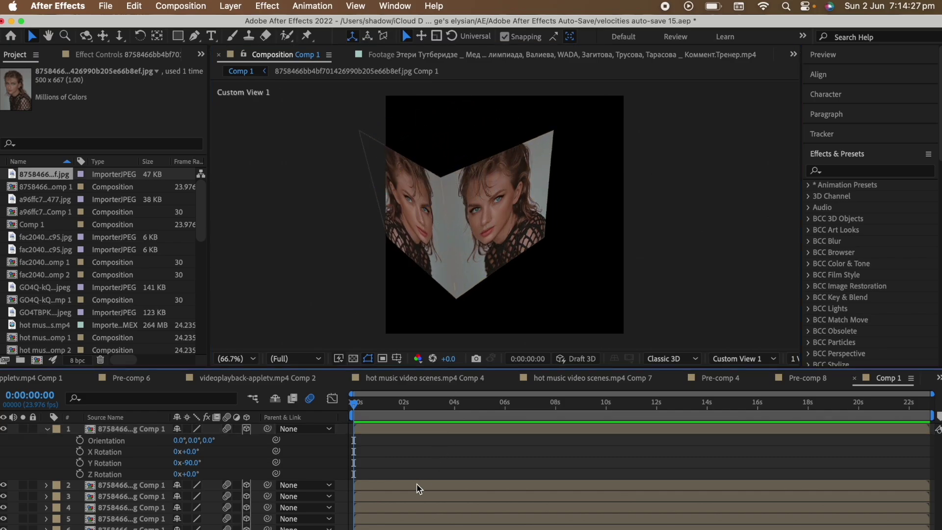
click(418, 488)
key(r)
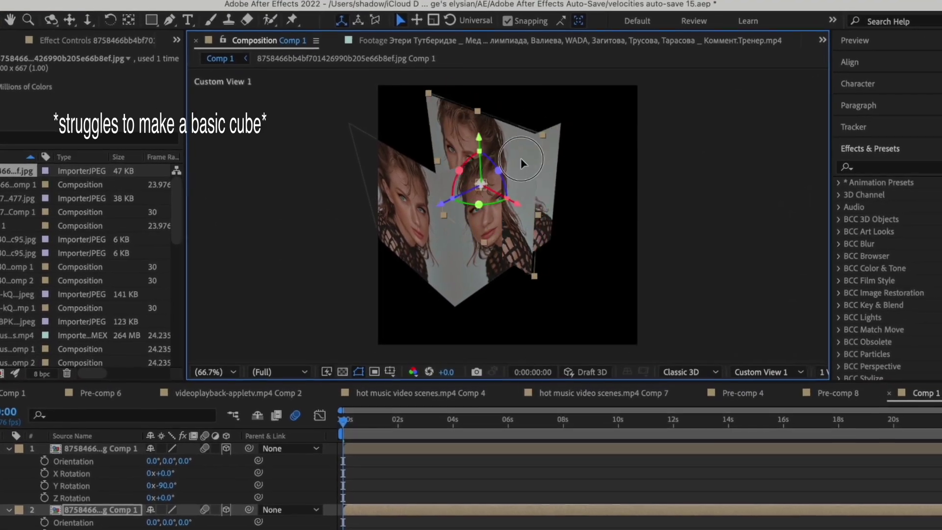
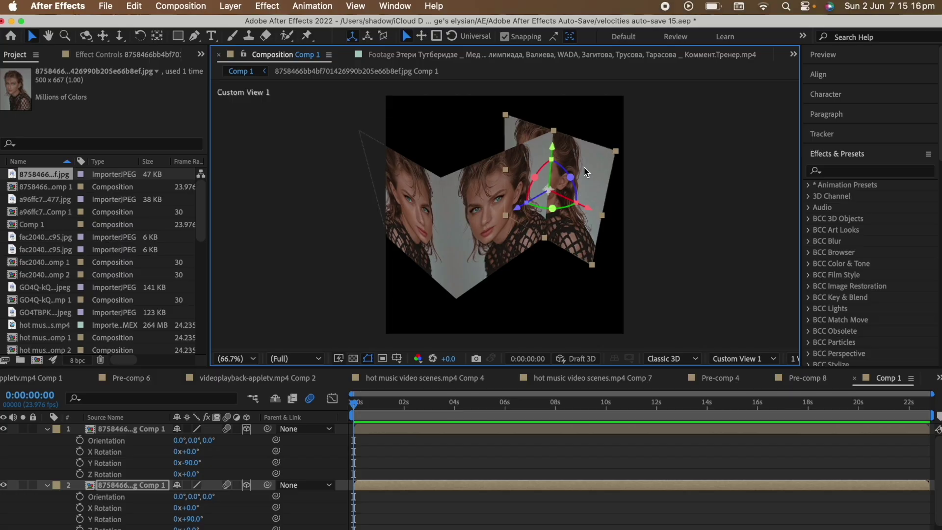
drag(584, 167, 532, 155)
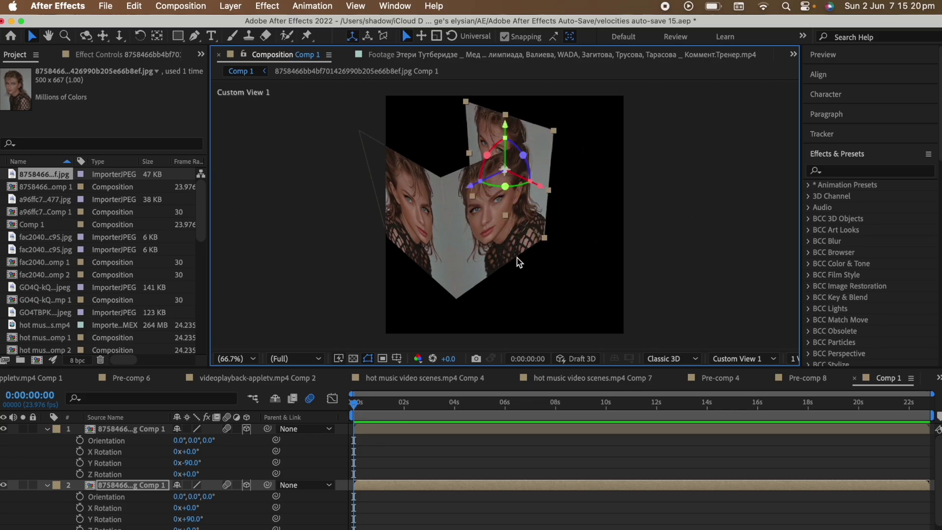
- Select the next photo layer in the timeline and switch the composition's 3D view to Active Camera
scroll(425, 510, down, 2)
click(425, 513)
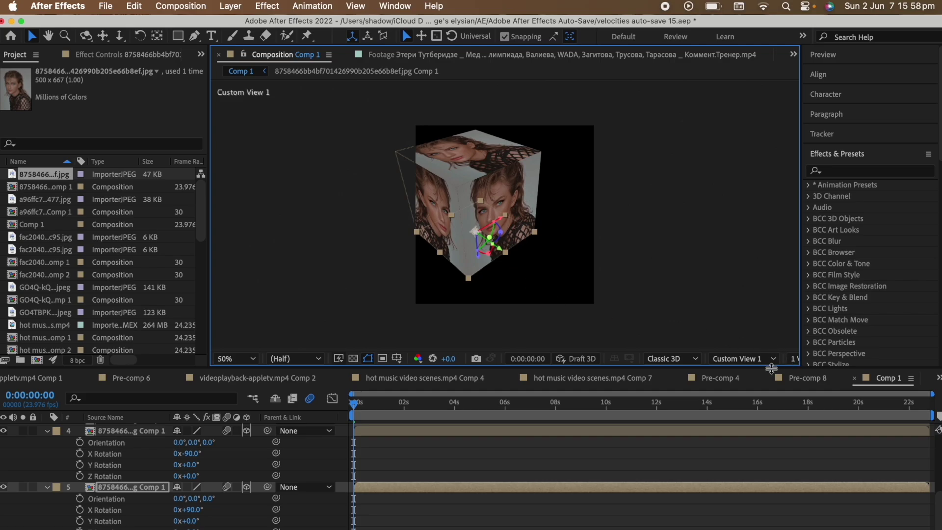
click(745, 359)
click(757, 363)
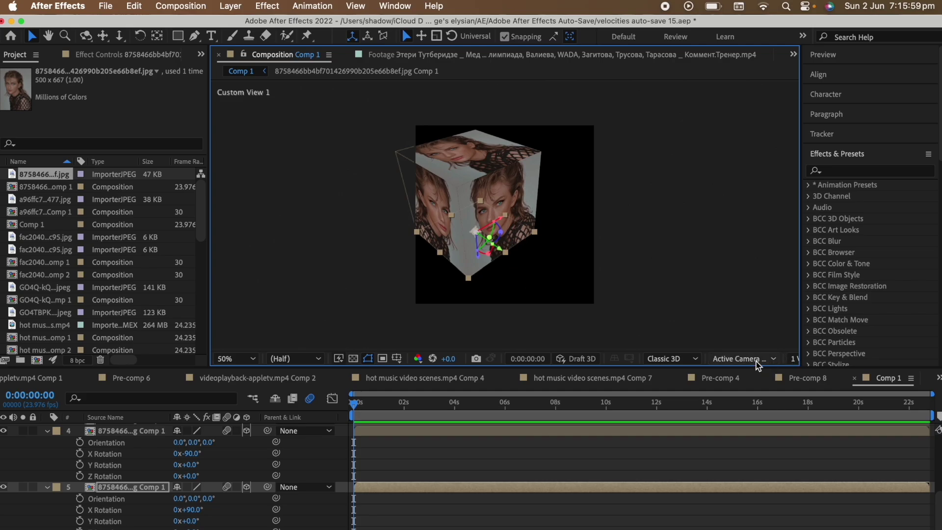
click(440, 448)
- Add a null object to Comp 1 and parent all the photo layers of the cube to it
scroll(440, 448, up, 5)
click(228, 6)
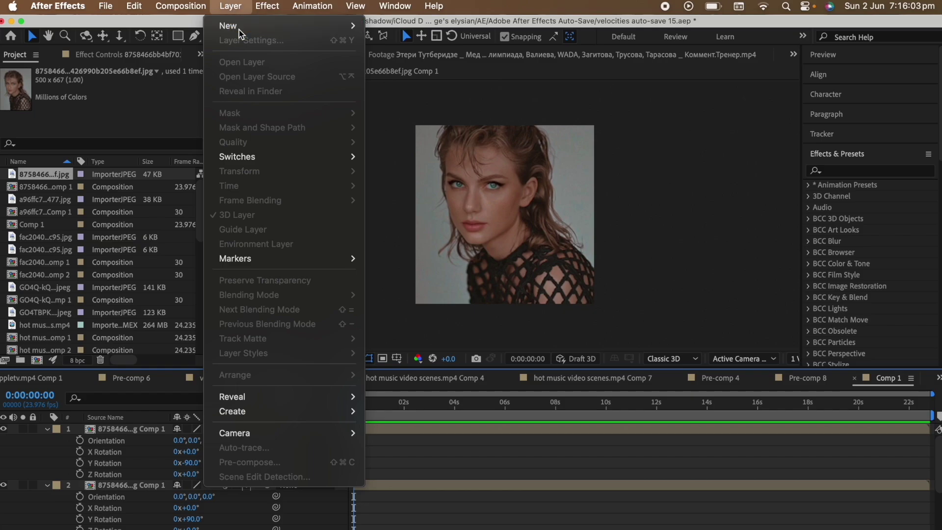
click(388, 74)
drag(268, 439, 113, 429)
click(481, 478)
- Make the null a 3D layer and scale it down so the whole cube shrinks within the frame
click(421, 430)
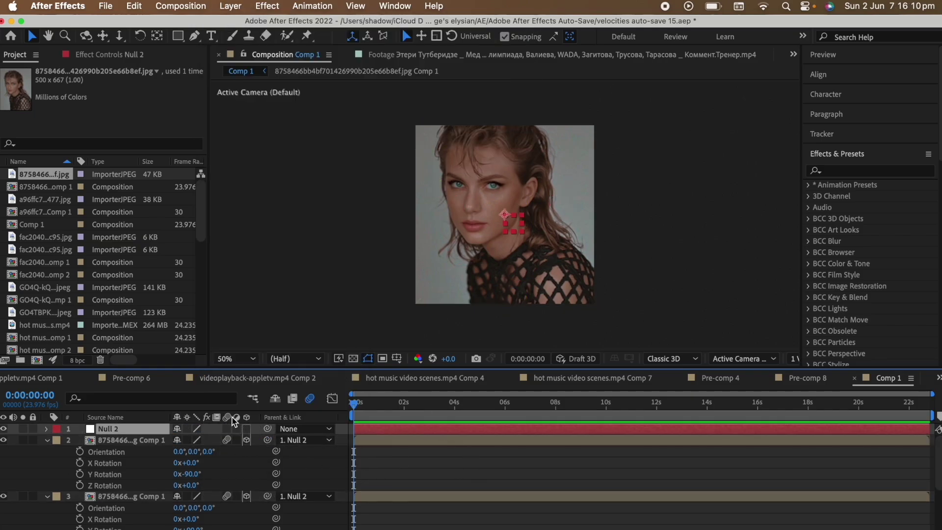
click(247, 429)
key(s)
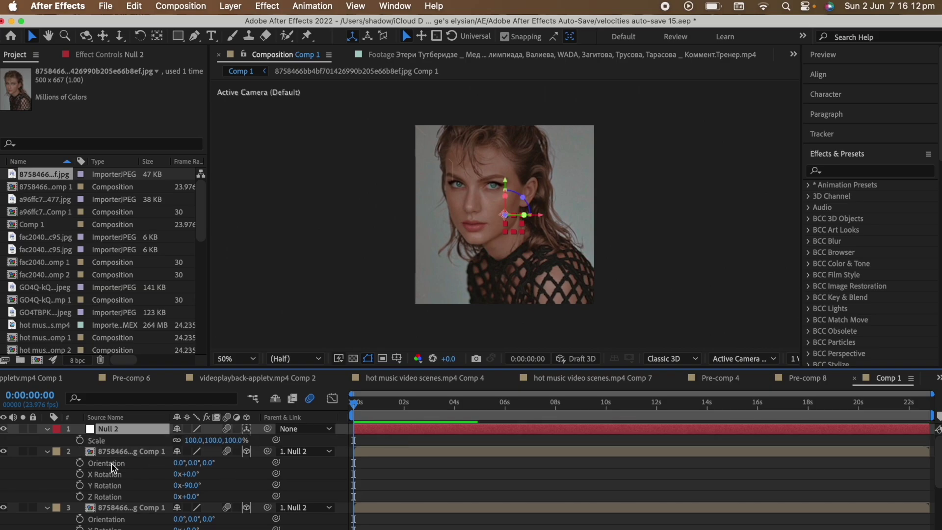
click(75, 442)
drag(197, 448, 176, 447)
- Try rotating the null about X to 123° and about Y, undoing each rotation
click(409, 429)
key(r)
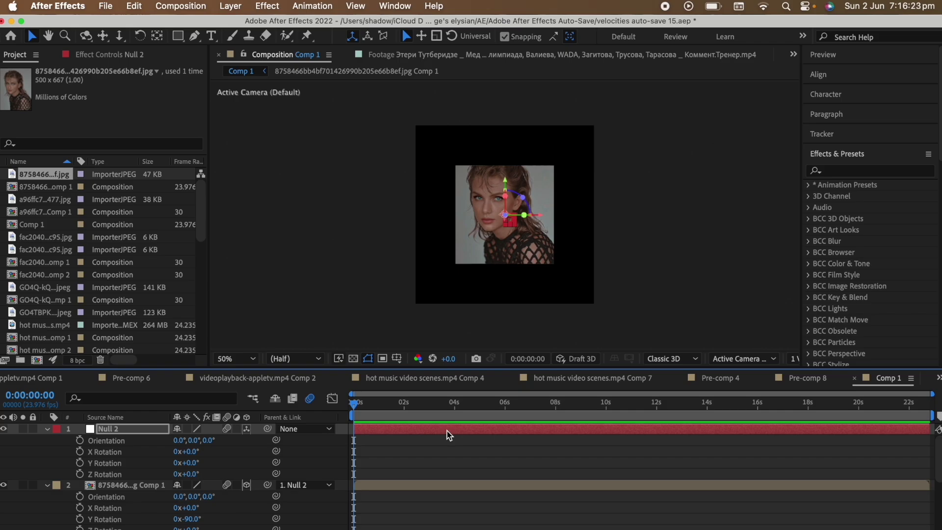
drag(189, 451, 275, 466)
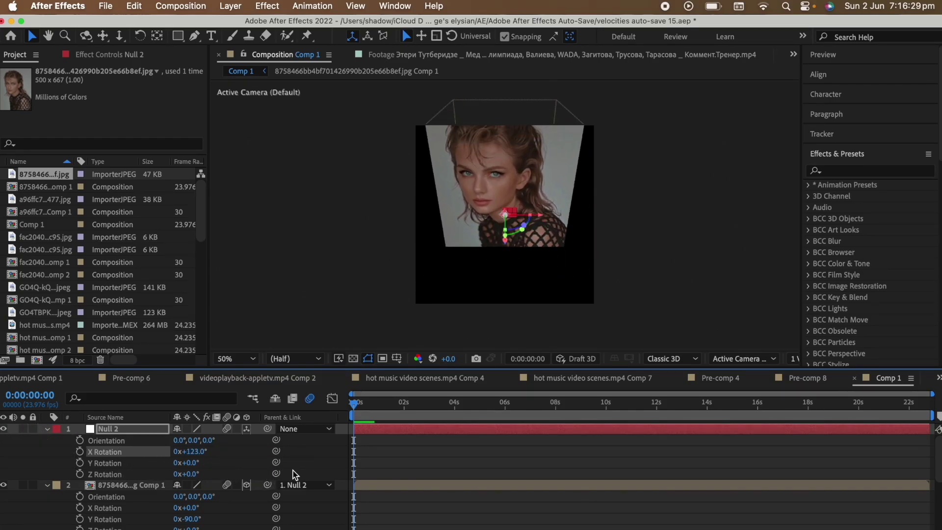
key(super+z)
drag(193, 465, 221, 456)
key(super+z)
click(447, 465)
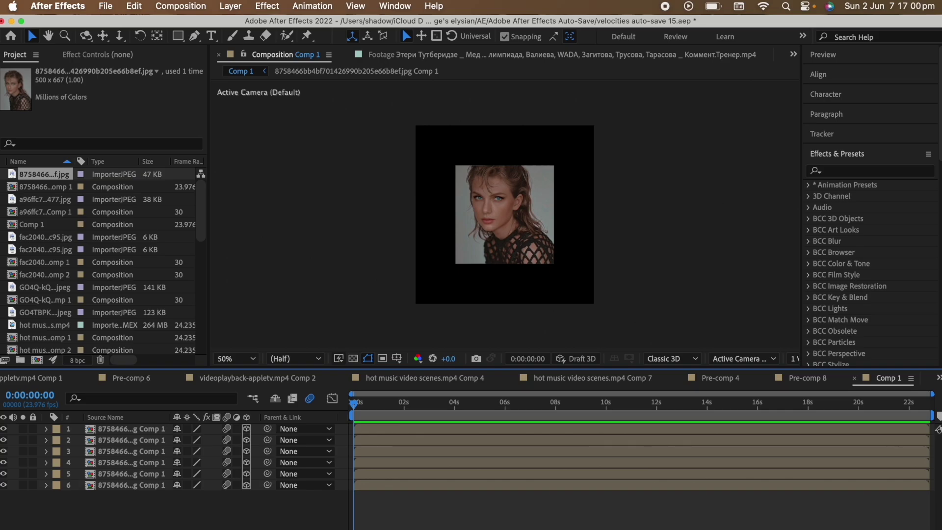
- Pre-compose all six photo layers and make the resulting pre-comp a 3D layer
drag(214, 513, 198, 395)
key(super+shift+c)
key(Return)
click(248, 429)
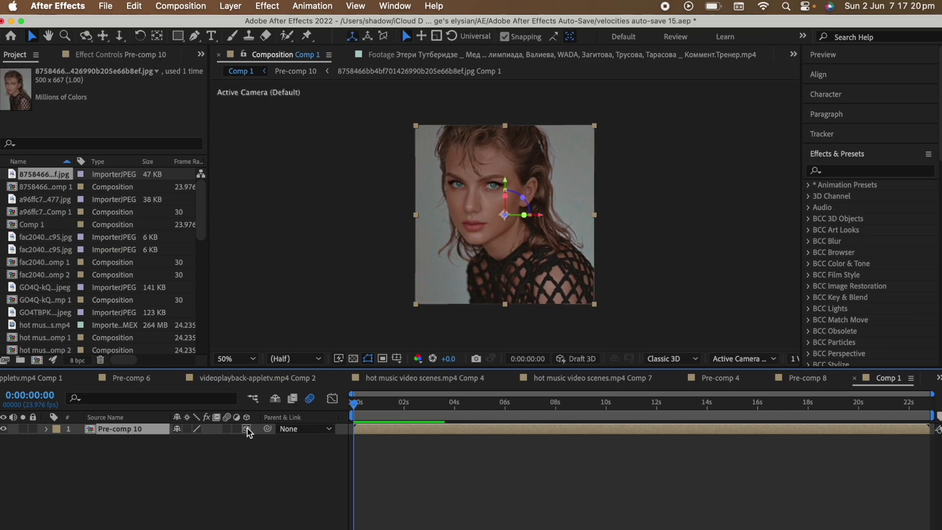
- Try Pre-comp 10's X and Y rotation, re-enabling it as a 3D layer with its transformations collapsed
key(r)
mouse_move(186, 451)
mouse_down()
mouse_move(276, 447)
mouse_move(186, 462)
mouse_up()
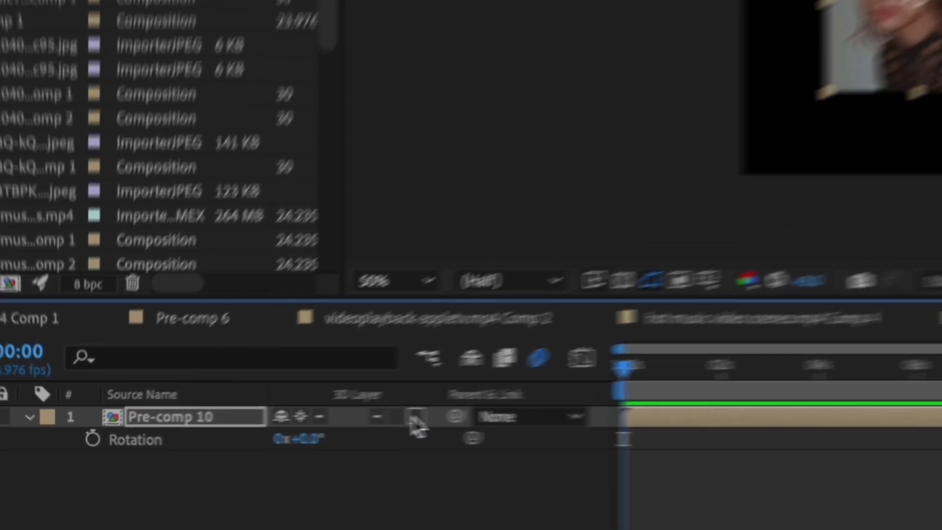
click(476, 412)
mouse_move(189, 462)
mouse_down()
mouse_move(312, 461)
mouse_move(185, 457)
mouse_up()
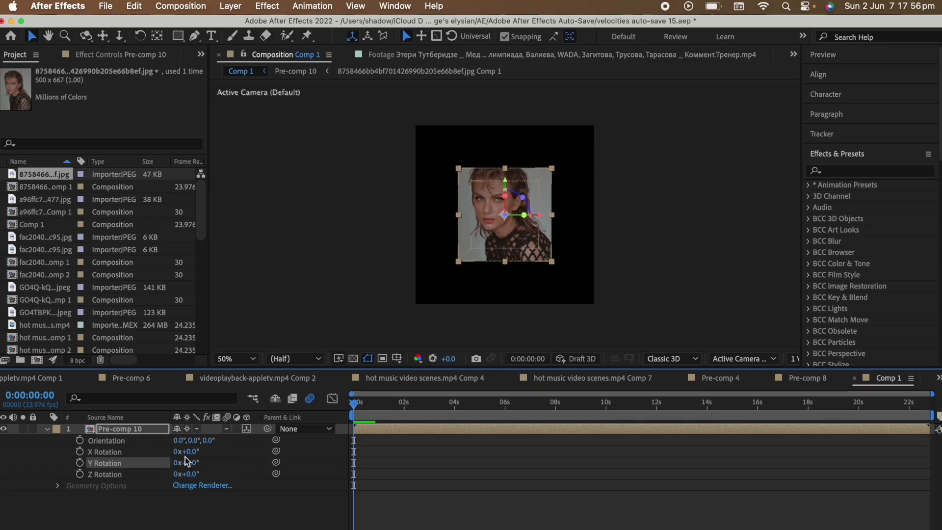
click(521, 520)
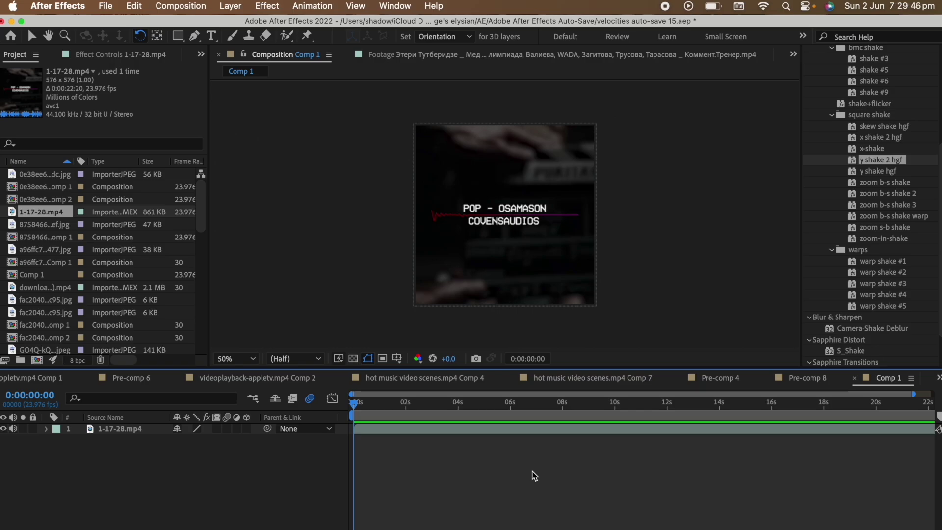
- Reveal the audio waveform of the 1-17-28.mp4 layer in the timeline
click(461, 430)
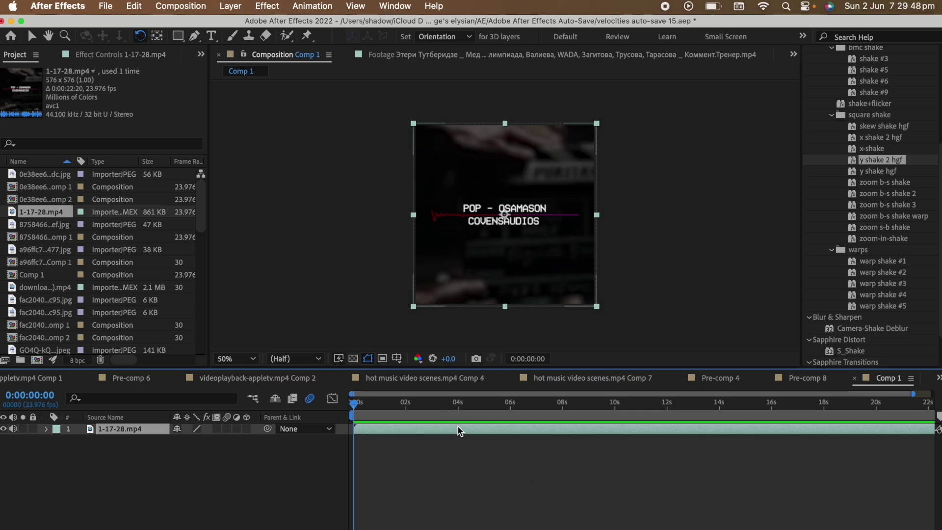
key(l)
key(l)
click(488, 508)
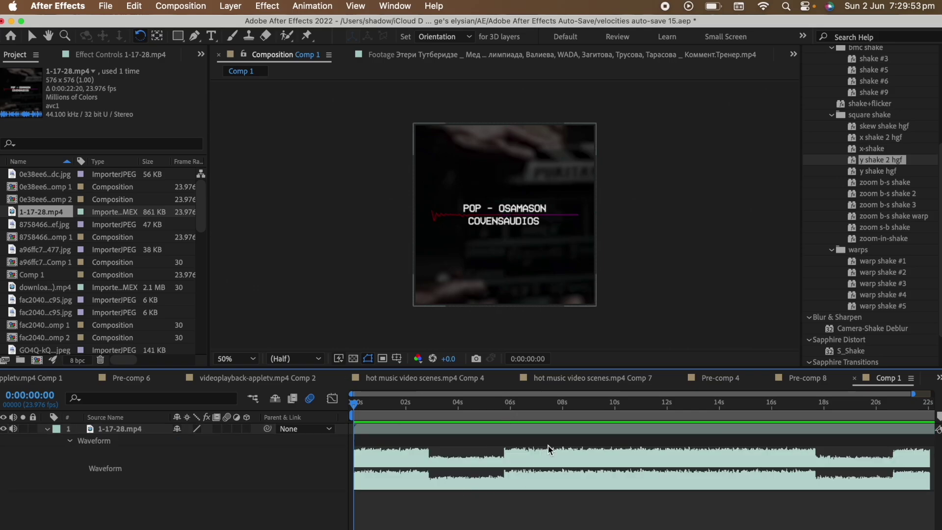
- Add numbered composition markers 1, 2 and 3 in Comp 1 at 0:00:05:18, 0:00:06:12 and 0:00:07:15
click(504, 408)
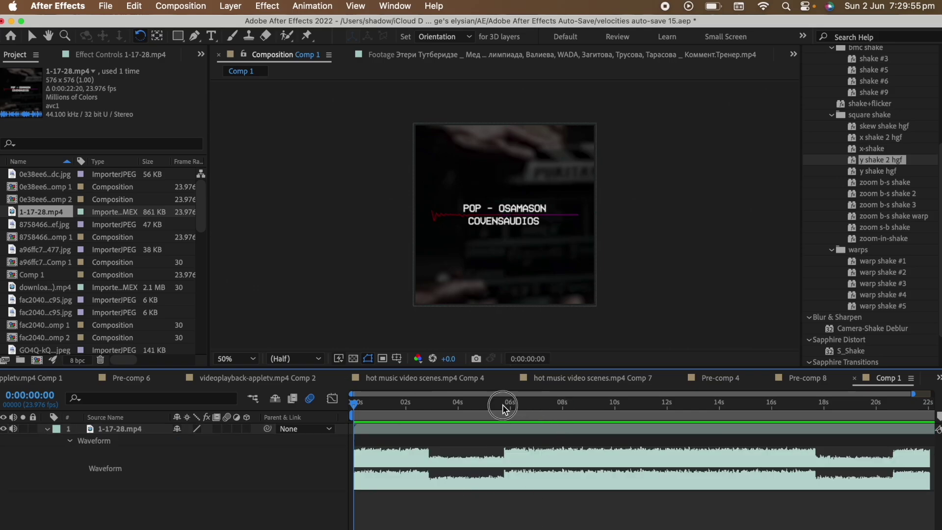
key(=)
key(Page_Down)
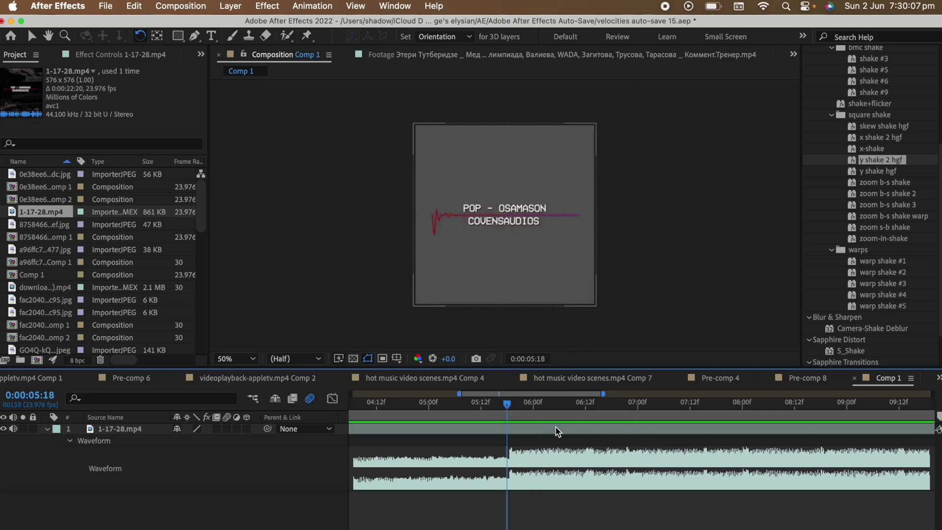
key(shift+1)
click(584, 415)
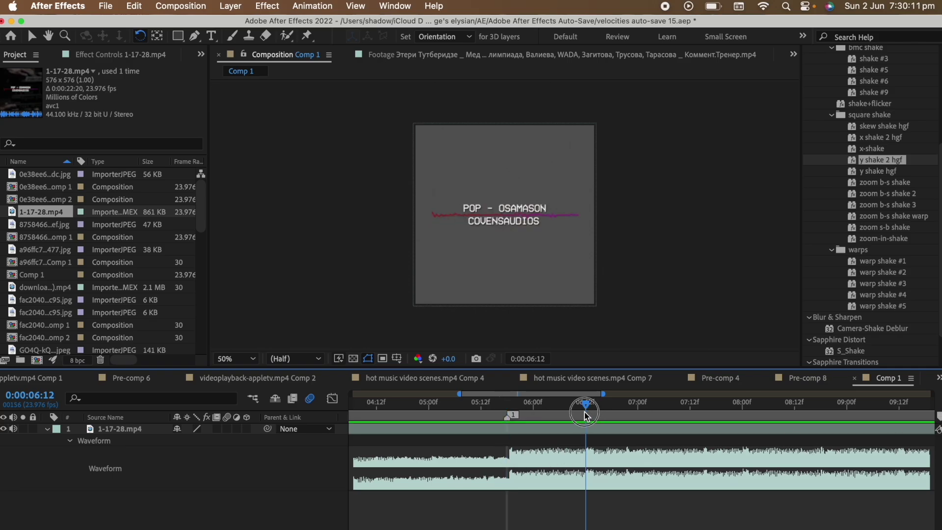
key(shift+2)
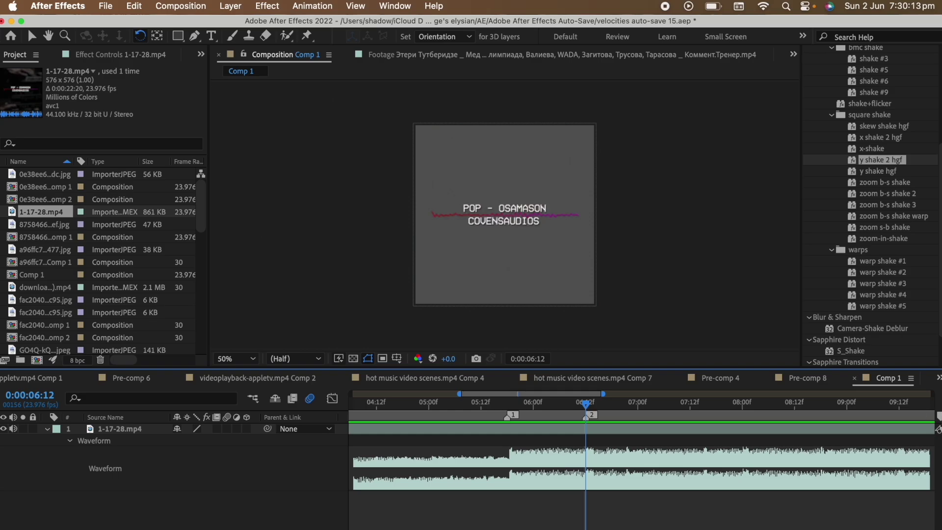
drag(676, 401, 703, 403)
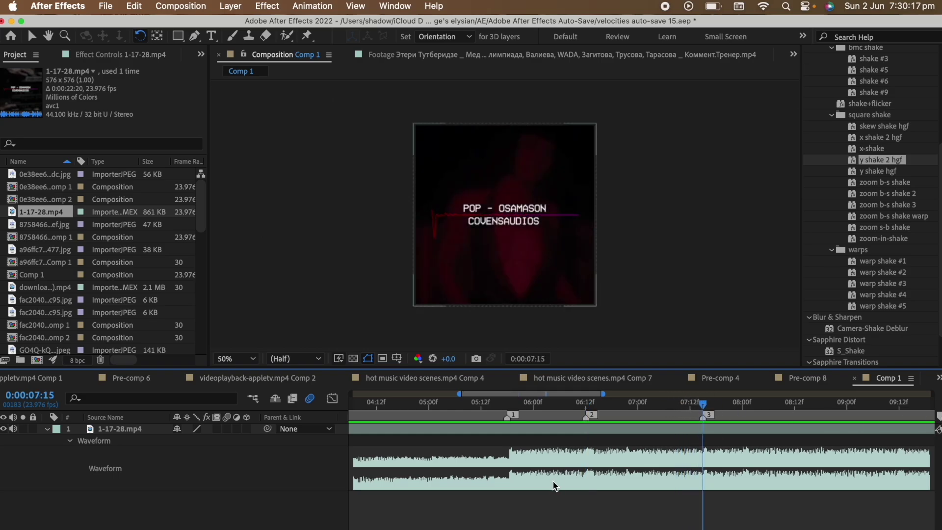
scroll(553, 482, right, 10)
mouse_move(506, 404)
mouse_down()
mouse_move(767, 403)
mouse_move(605, 403)
mouse_move(302, 438)
mouse_up()
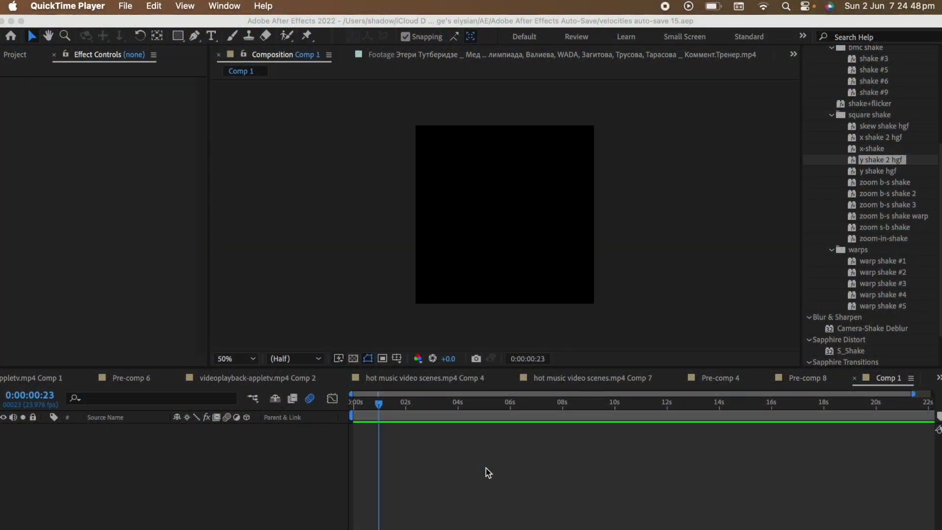
click(381, 405)
drag(381, 404, 929, 404)
drag(521, 408, 138, 403)
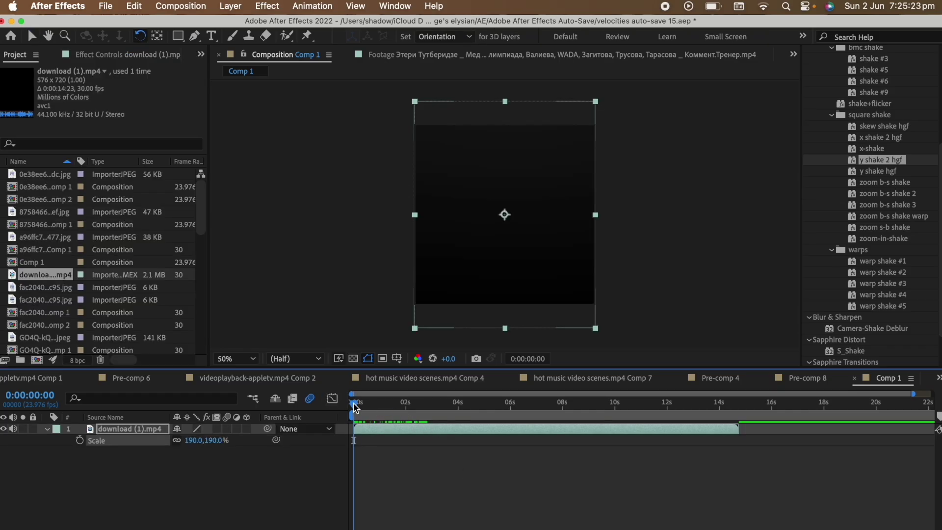
- Limit Comp 1's work area to about 0:00:02:01 through 0:00:03:15 and preview that section of download (1).mp4
drag(354, 407, 410, 406)
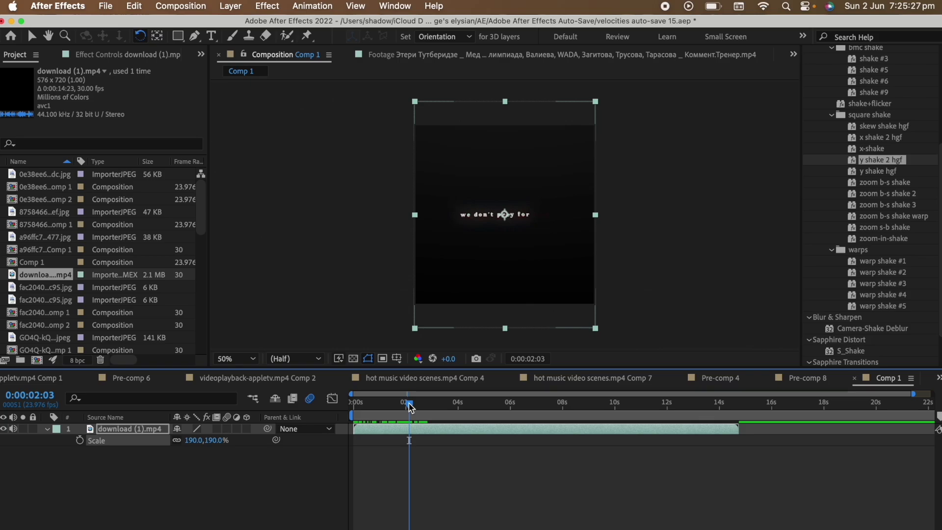
key(b)
drag(409, 406, 449, 403)
key(n)
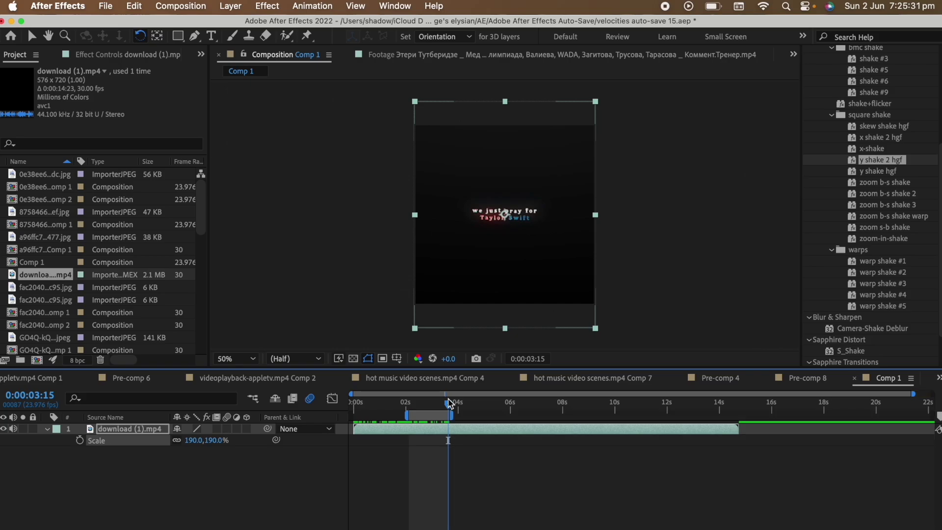
key(space)
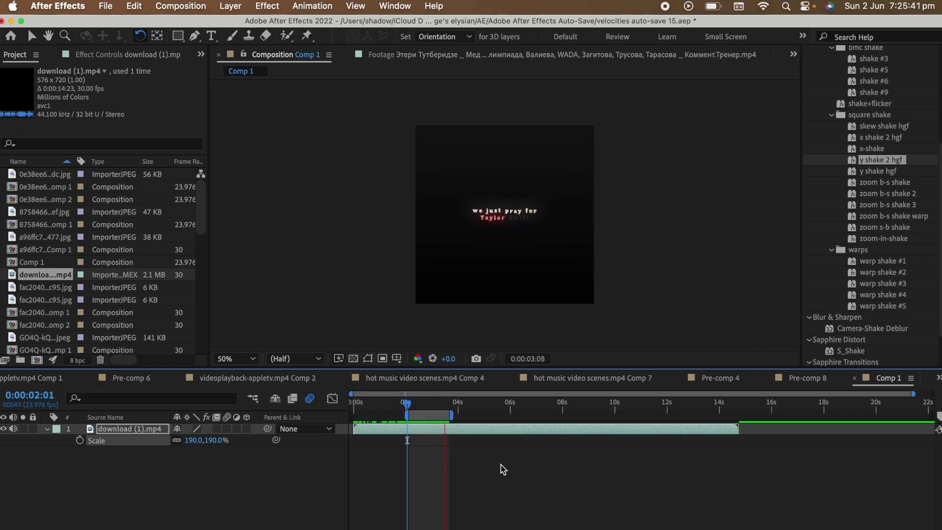
key(space)
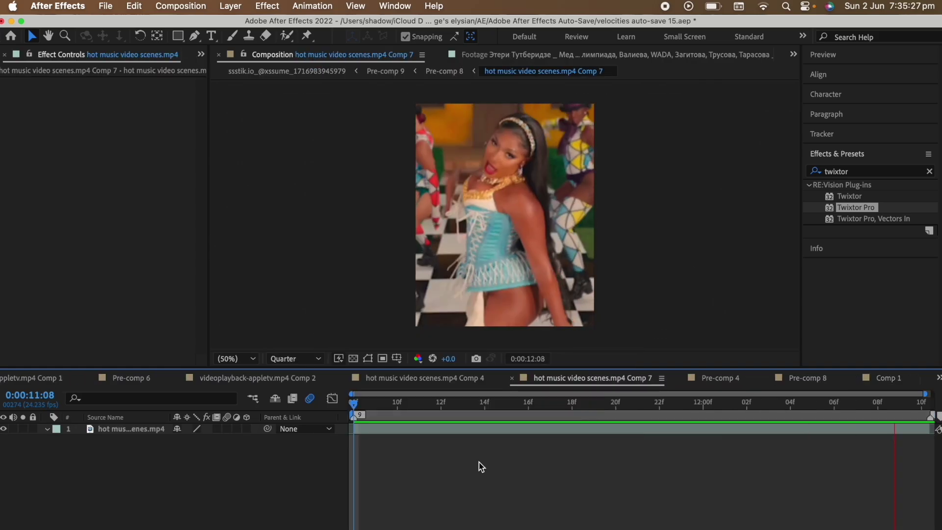
- Apply Twixtor Pro to the hot music video scenes.mp4 layer and set Image Prep to Contrast/Edge Enhance
click(513, 434)
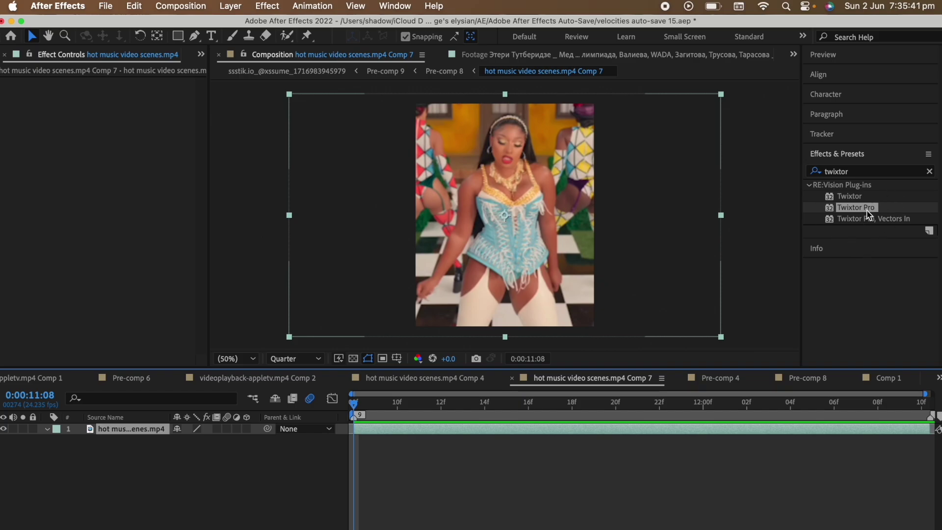
double_click(867, 211)
click(163, 240)
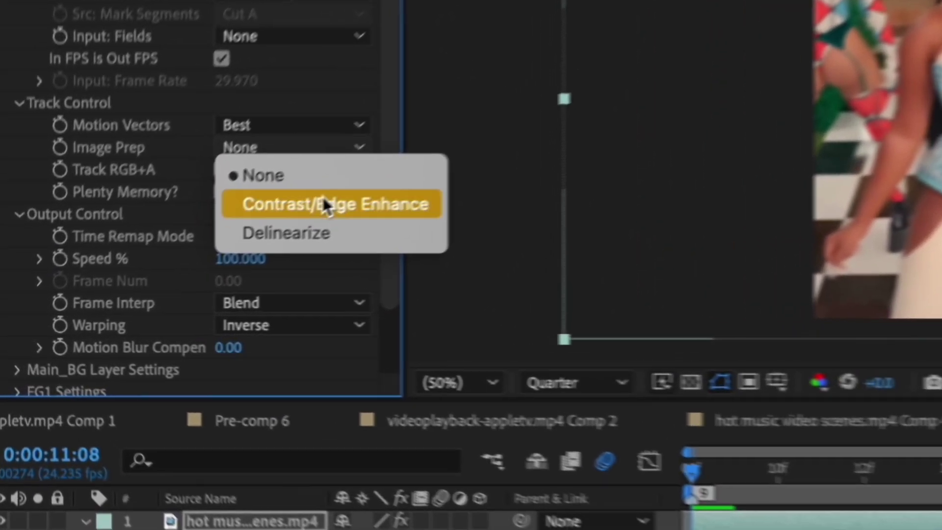
click(322, 204)
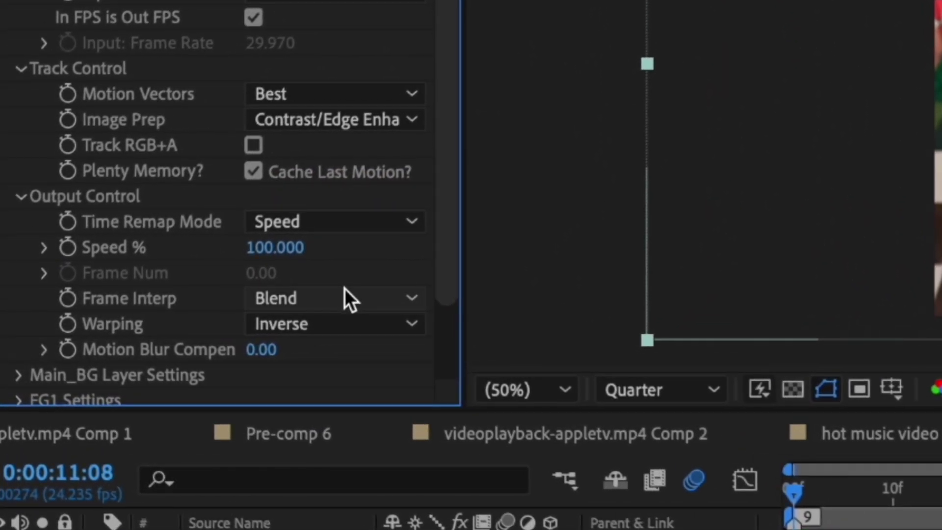
- Set Twixtor Pro's Frame Interp to Motion Weighted Blend and Warping to Inverse w/ Smart Blend
click(299, 304)
click(354, 392)
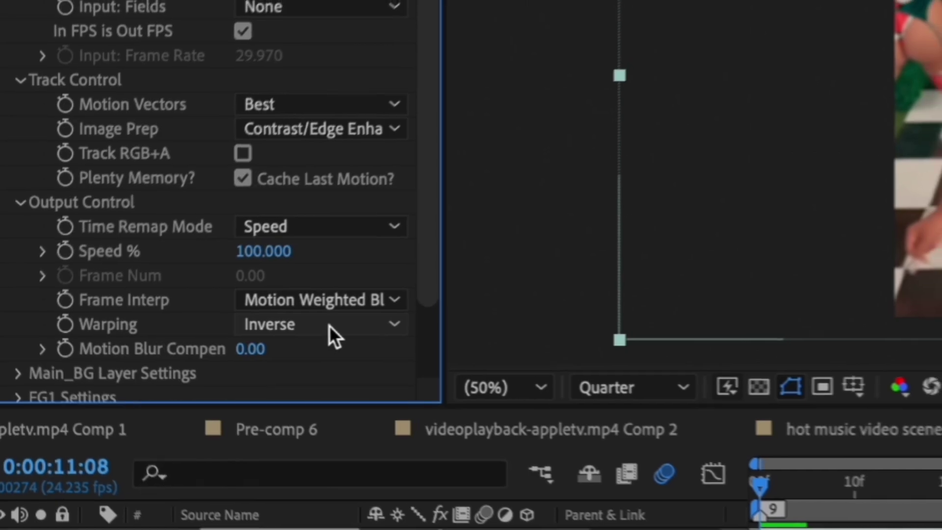
click(339, 325)
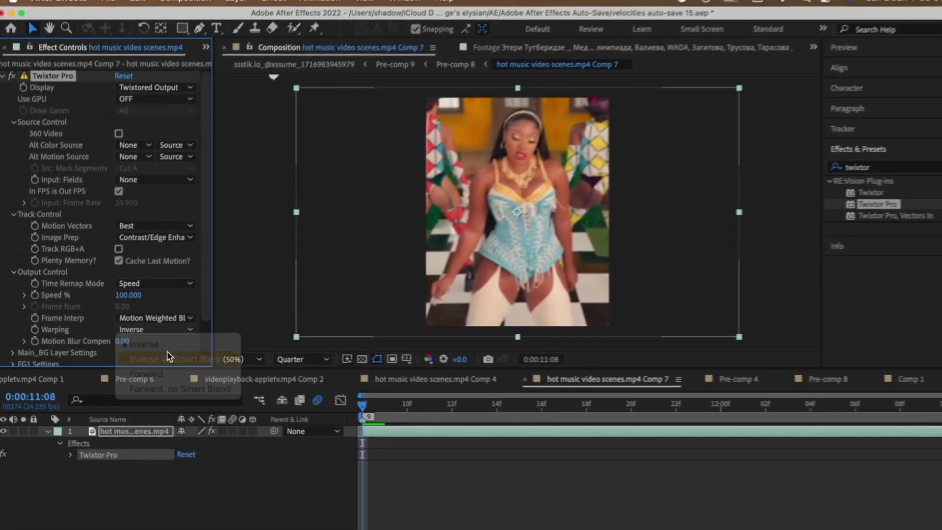
click(201, 363)
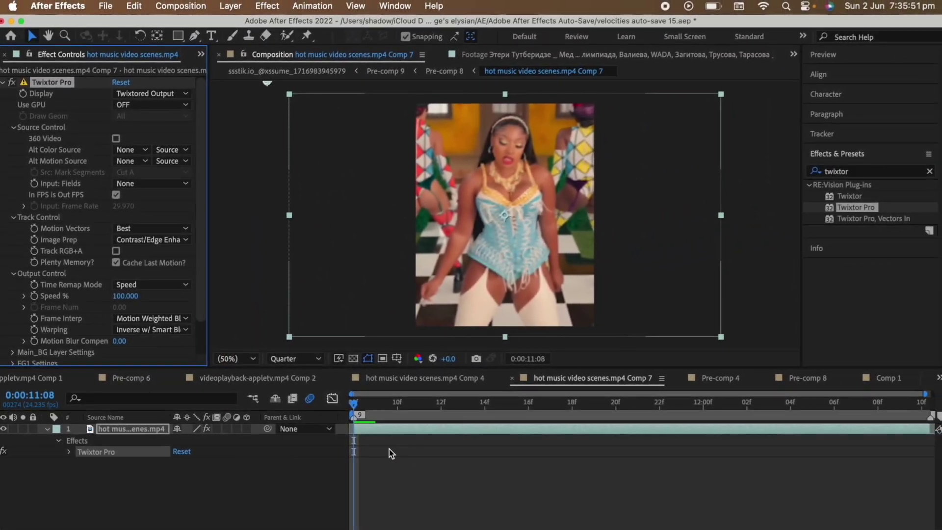
- Keyframe Twixtor Pro's Speed % at 280 one frame after the clip's start and at 55 at 0:00:11:15
click(125, 296)
text(280)
key(Return)
- Turn off Twixtor Pro's In FPS is Out FPS, set the input frame rate to 60, and preview the clip
click(116, 195)
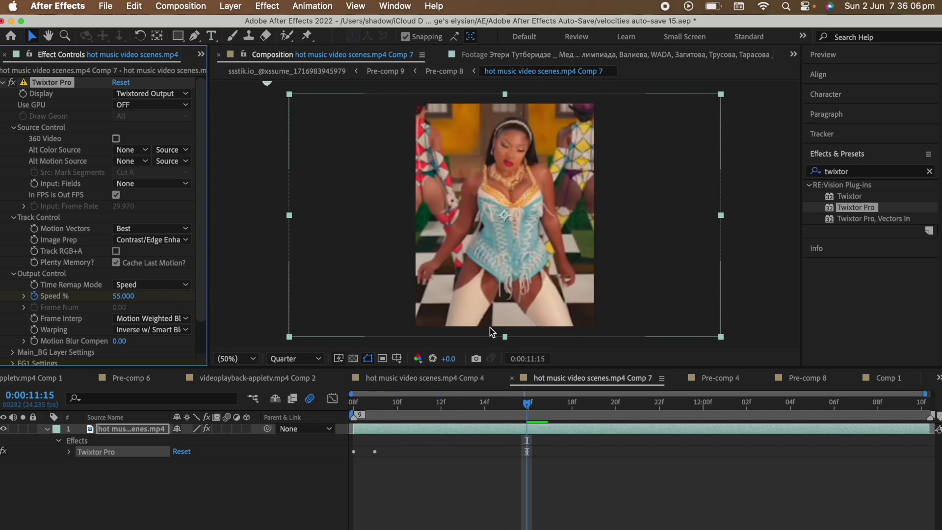
key(space)
click(124, 206)
text(60)
key(Return)
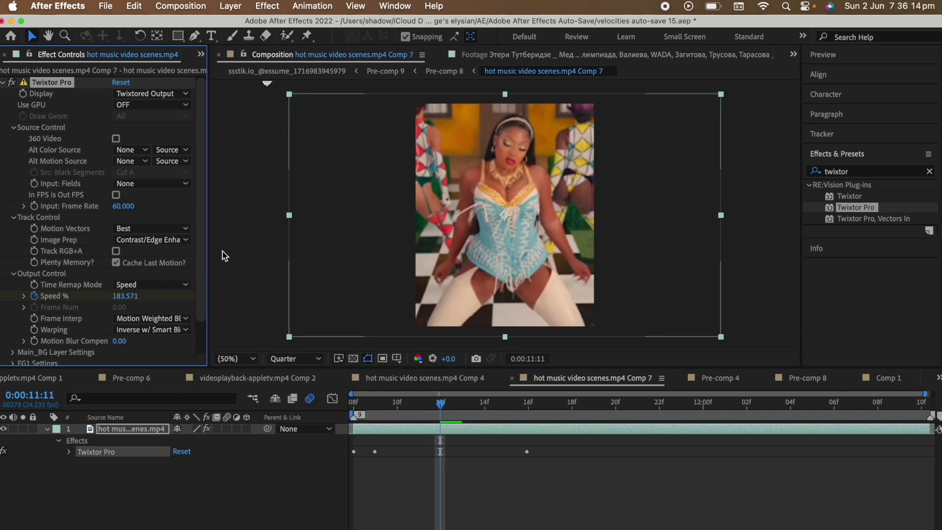
click(265, 418)
key(space)
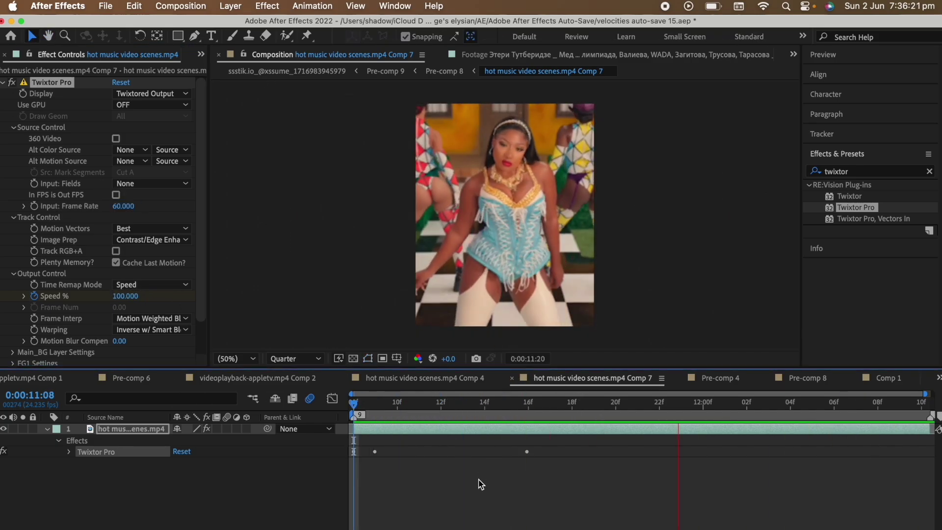
drag(341, 406, 305, 396)
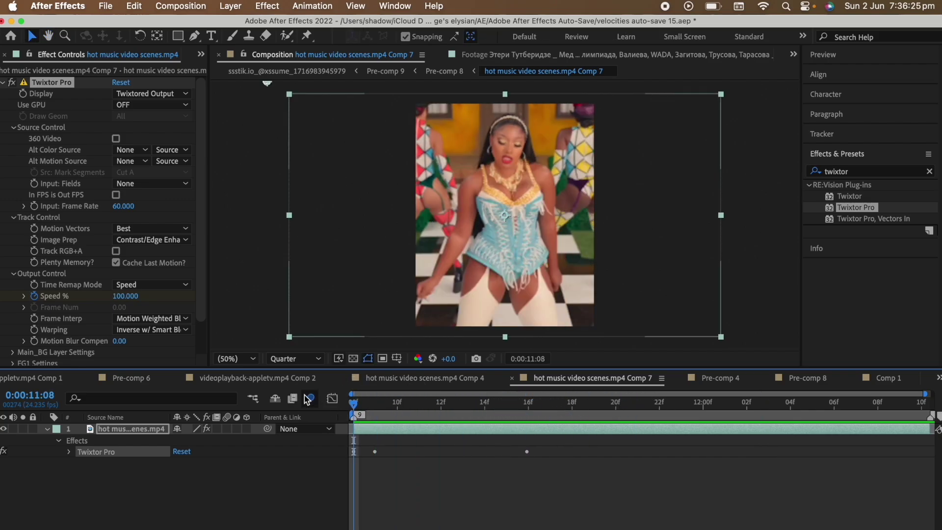
- Look up the frame rate of the source clip hot music video scenes.mp4 in the project's footage list
key(super+0)
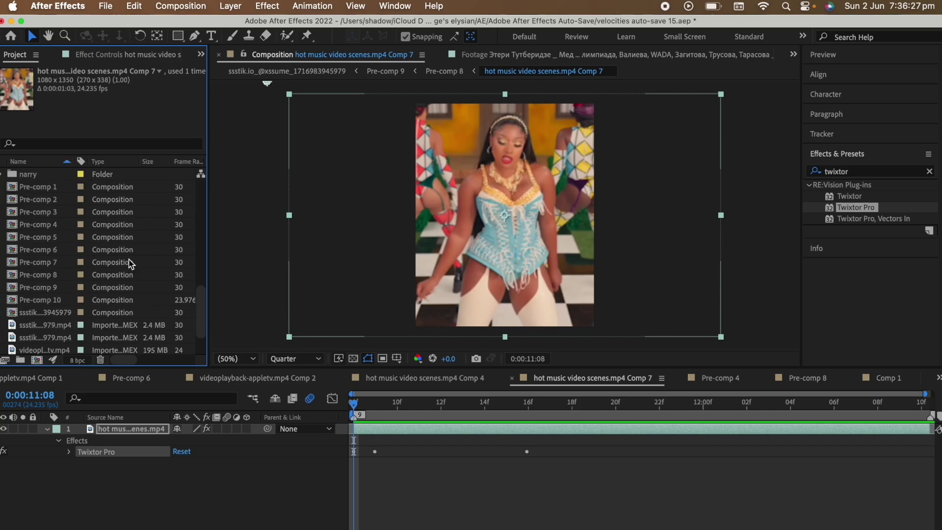
scroll(130, 264, down, 2)
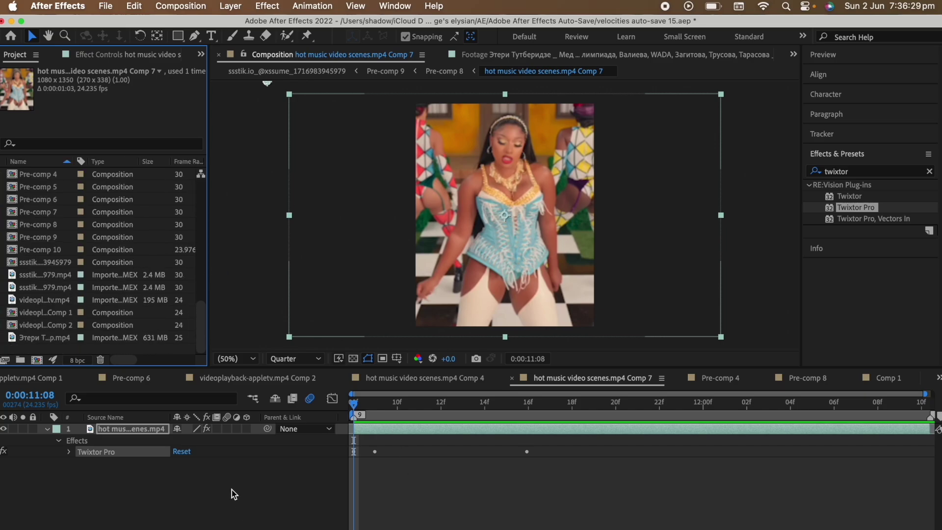
scroll(93, 324, up, 5)
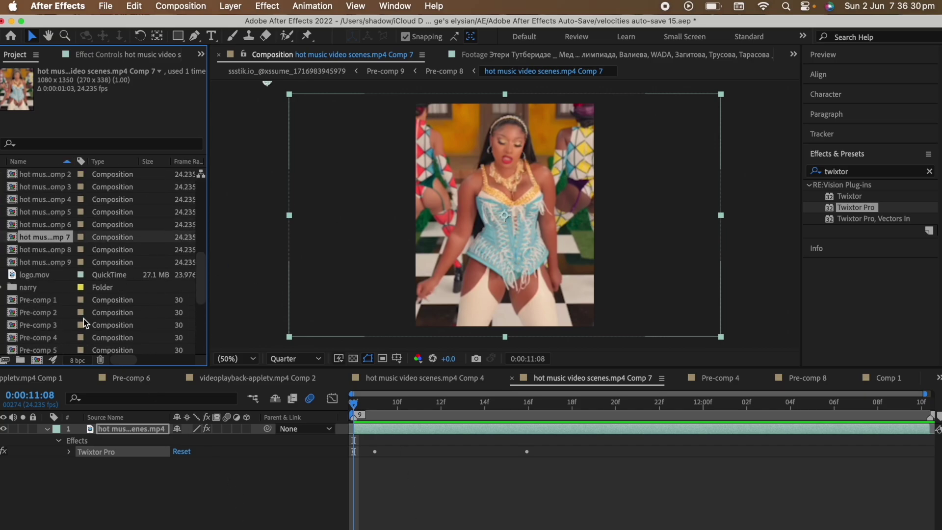
scroll(42, 277, up, 3)
click(46, 276)
scroll(45, 277, up, 2)
scroll(42, 275, right, 2)
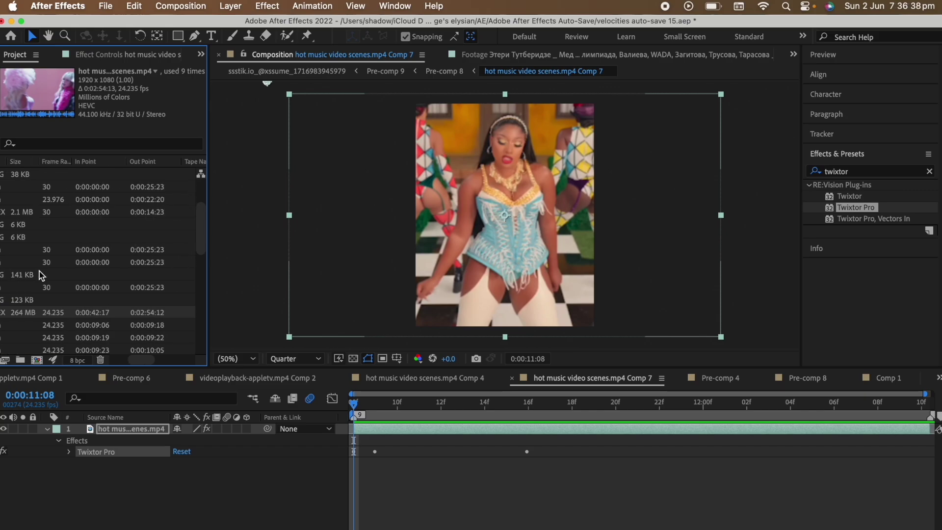
scroll(44, 269, left, 2)
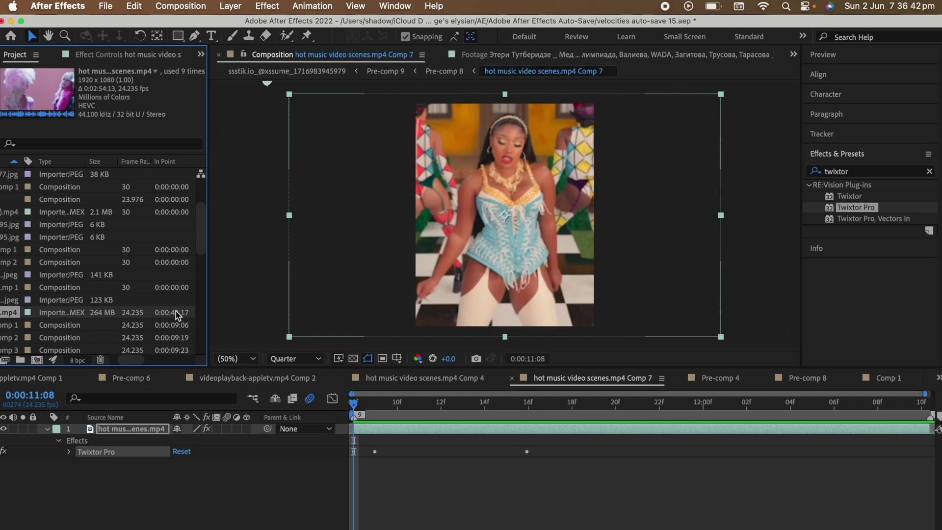
- Turn off Twixtor Pro's In FPS is Out FPS and set its input frame rate to 24.235
click(127, 56)
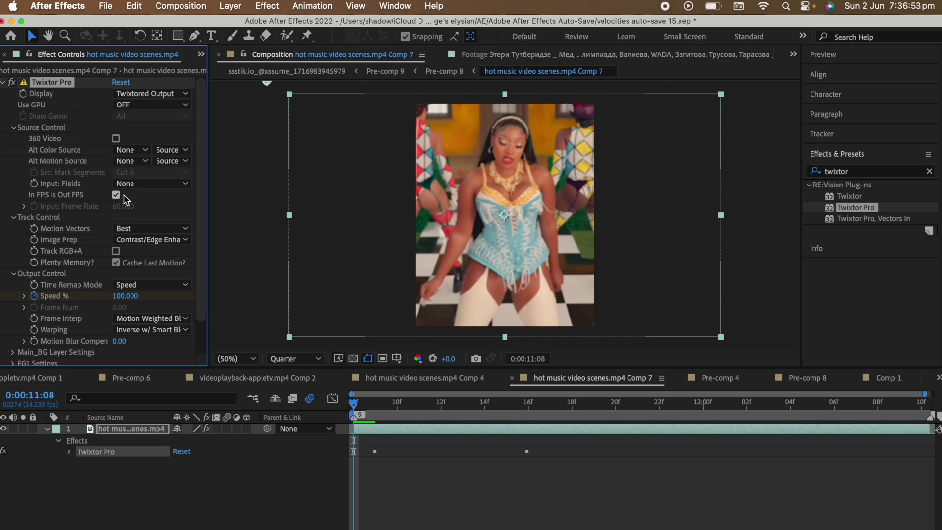
click(116, 194)
click(123, 206)
text(24.)
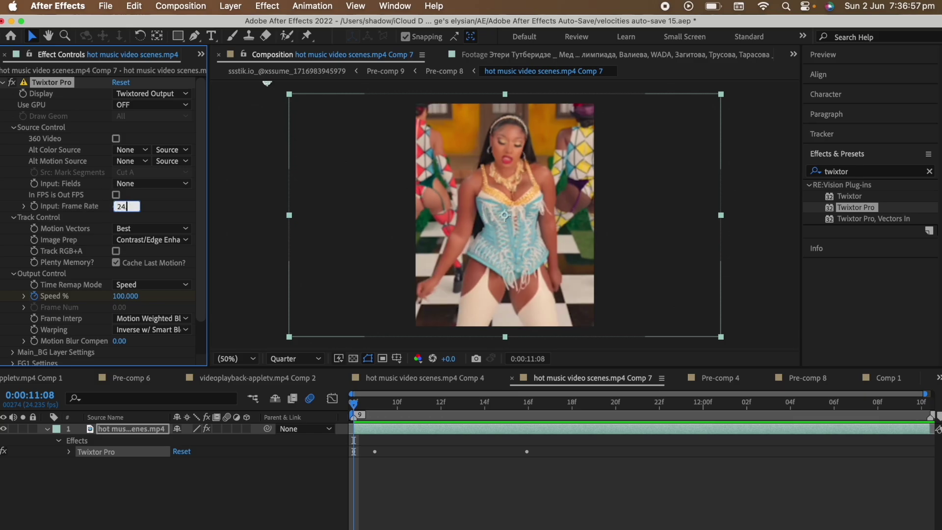
text(235)
key(Return)
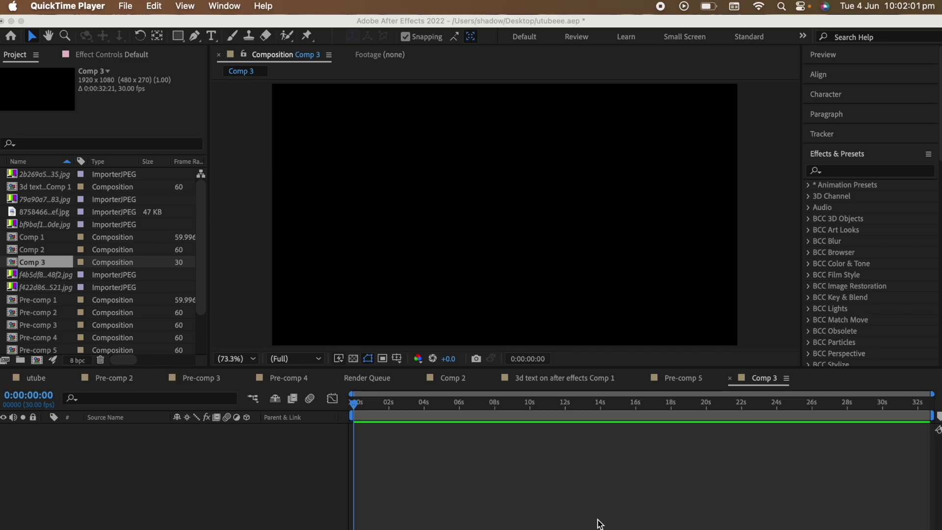
- Set the Auto-Save preference to save the project every 3 minutes
click(415, 454)
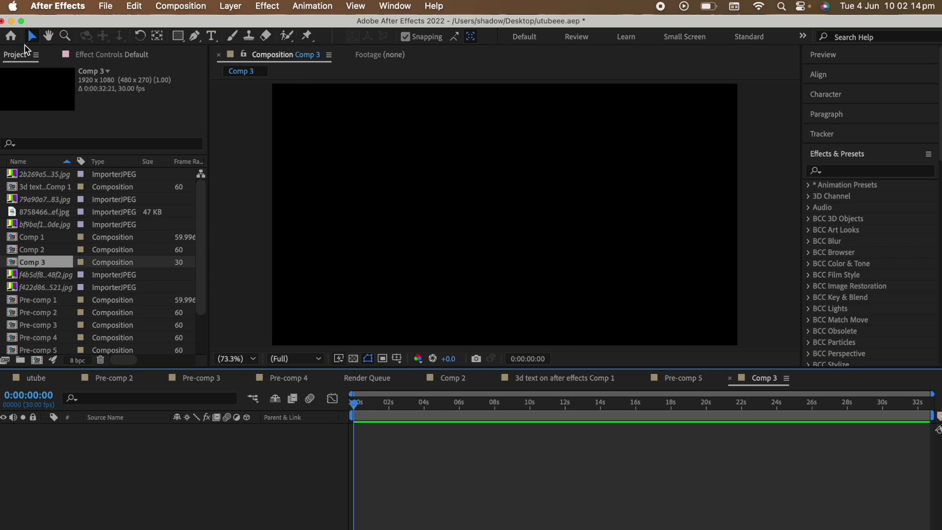
click(58, 9)
mouse_move(68, 45)
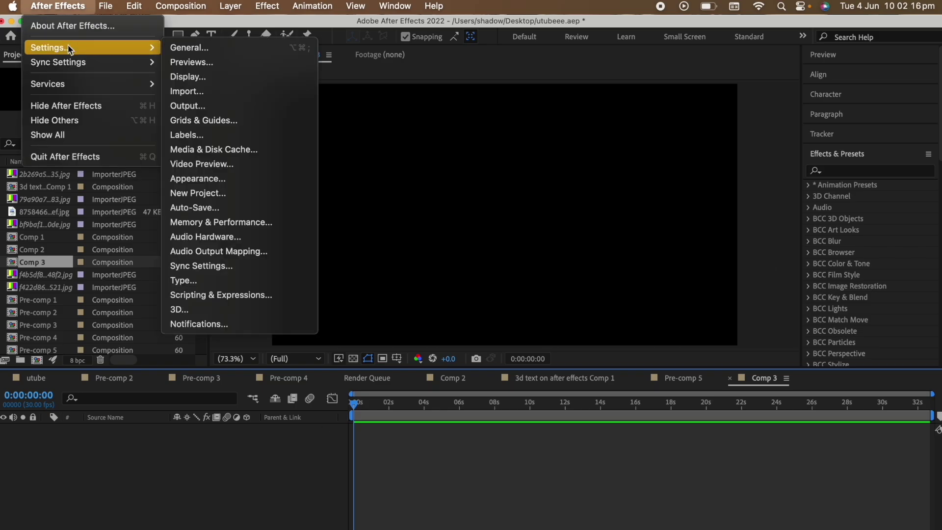
click(299, 208)
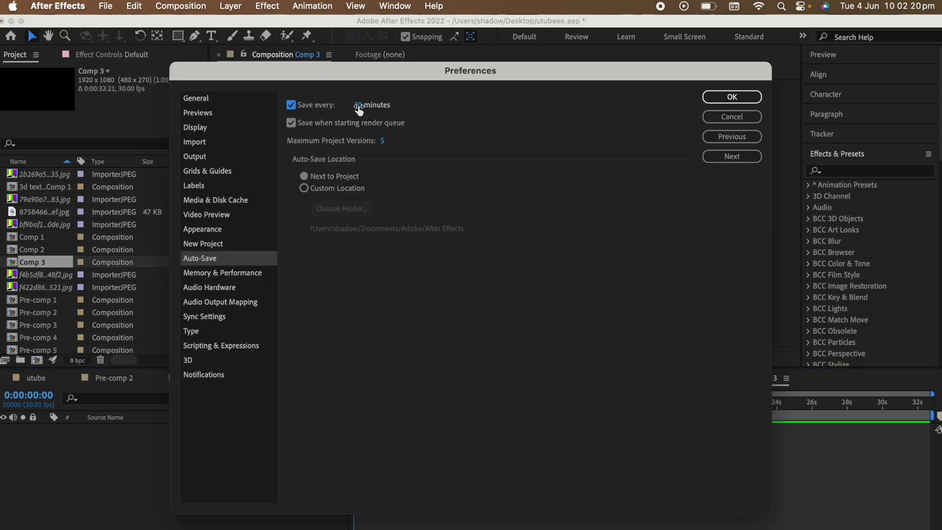
click(357, 106)
text(3)
key(Return)
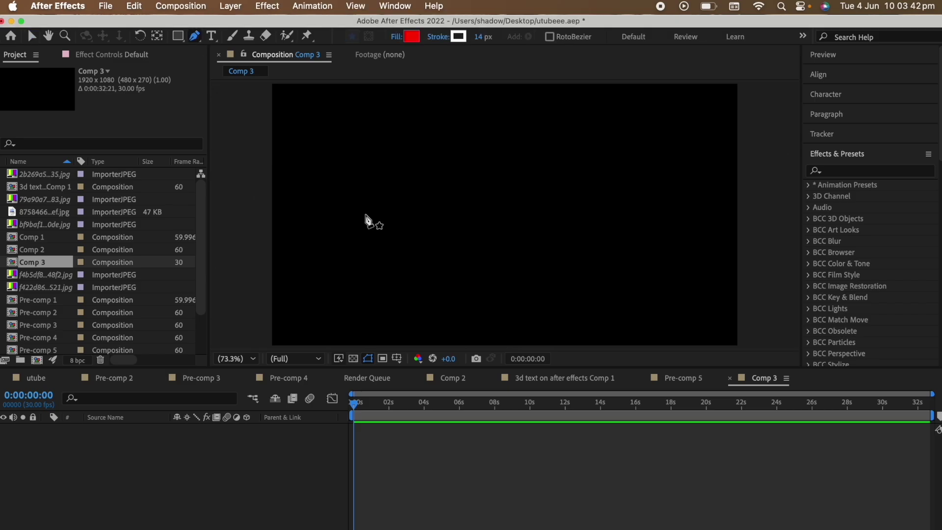
- Try drawing two Pen tool lines in Comp 3, one horizontal and one diagonal with its angle constrained
click(365, 213)
click(619, 215)
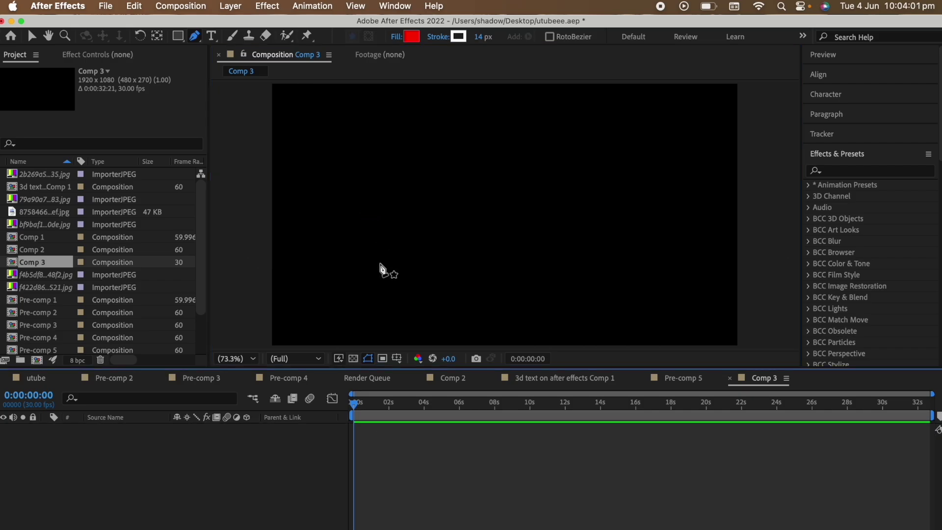
click(379, 263)
shift+click(558, 122)
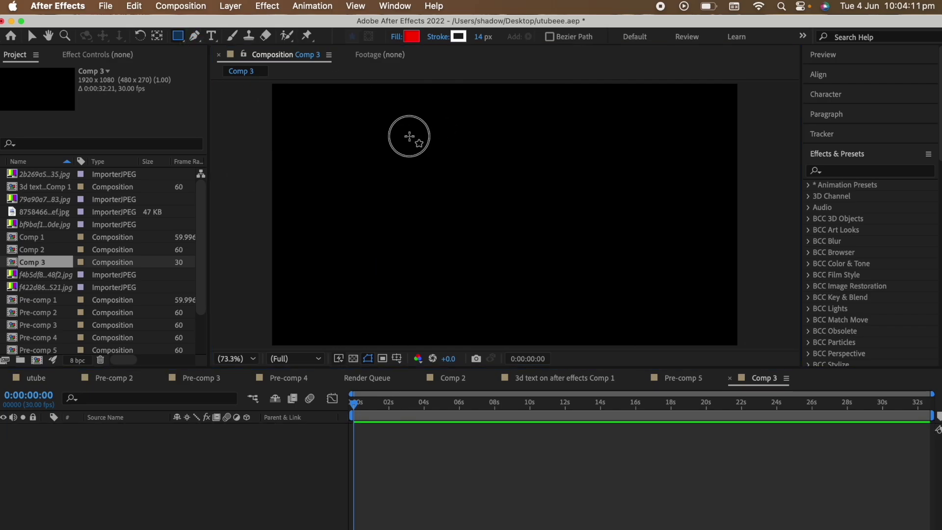
- Try drawing a square with the Rectangle tool and a circle with the Ellipse tool in Comp 3, proportions constrained
drag(409, 136, 599, 321)
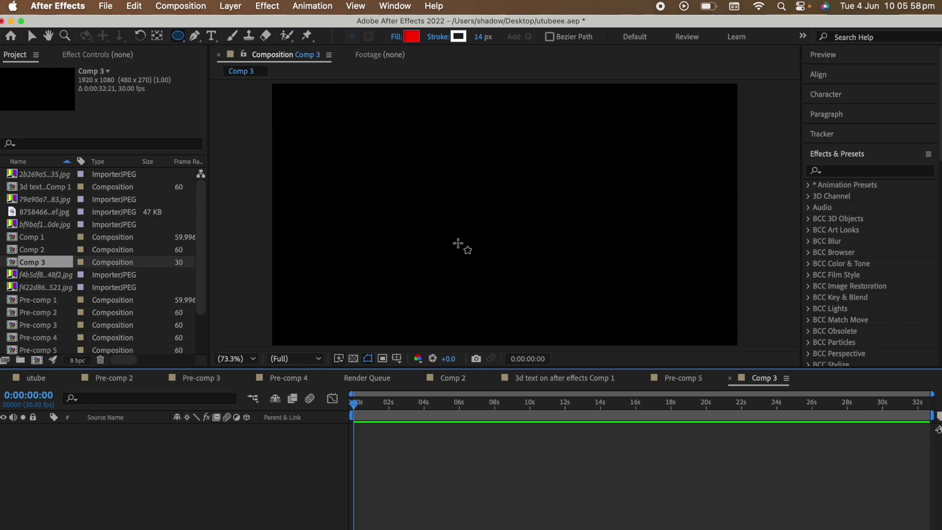
drag(458, 224, 604, 116)
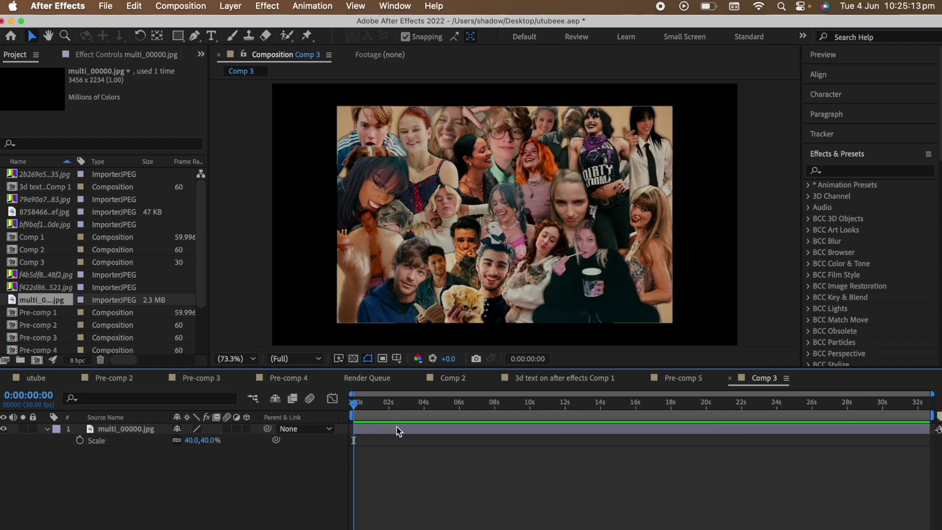
- Set the anchor point of the multi_00000.jpg layer to 2494, 1700
click(398, 430)
key(a)
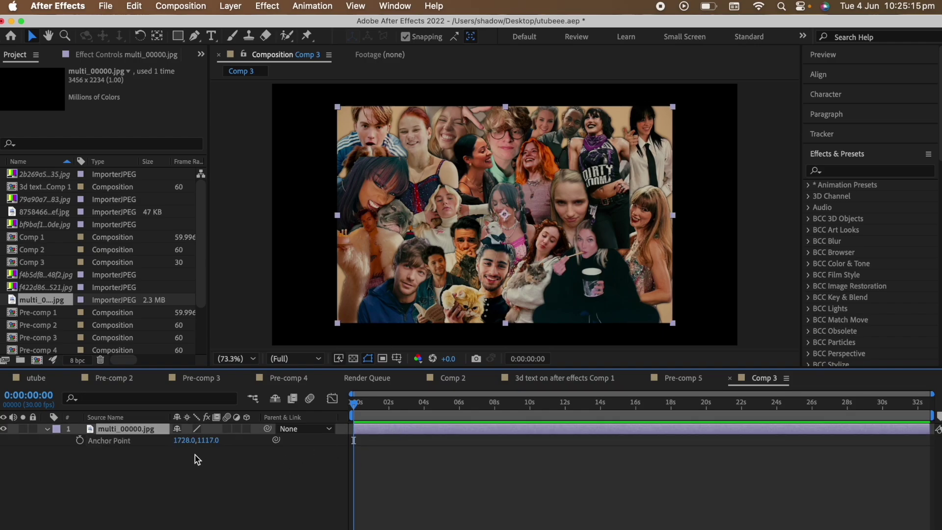
drag(184, 444, 657, 411)
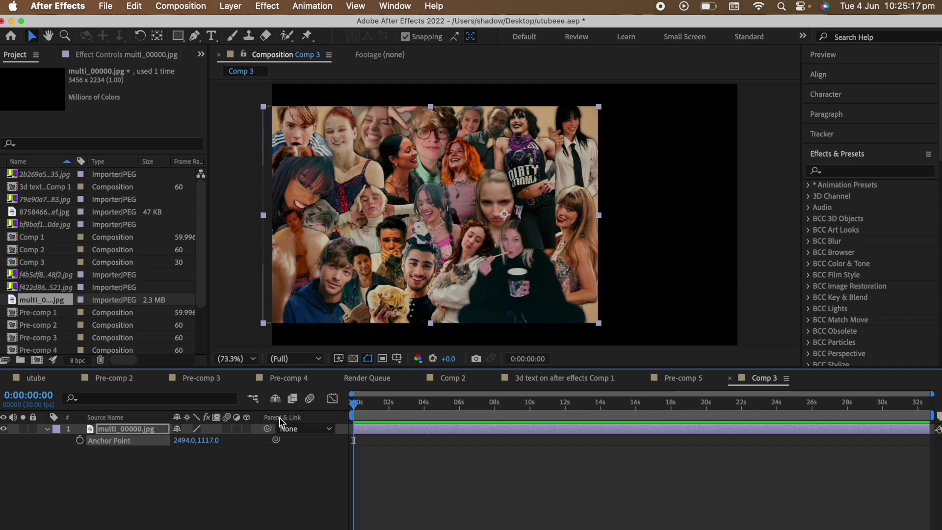
drag(213, 437, 612, 426)
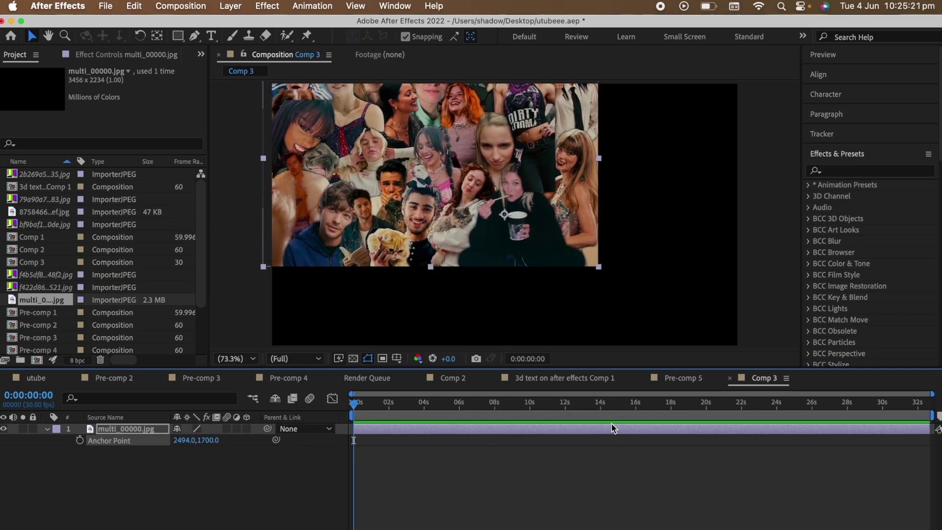
- Move the shifted image back to the middle of Comp 3 and centre its anchor point in the layer content
drag(469, 142, 541, 196)
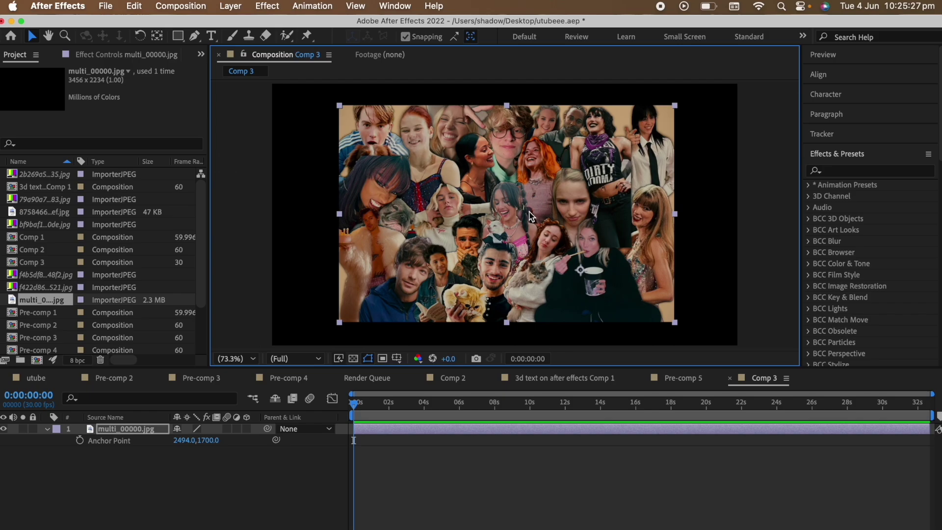
key(super+alt+Home)
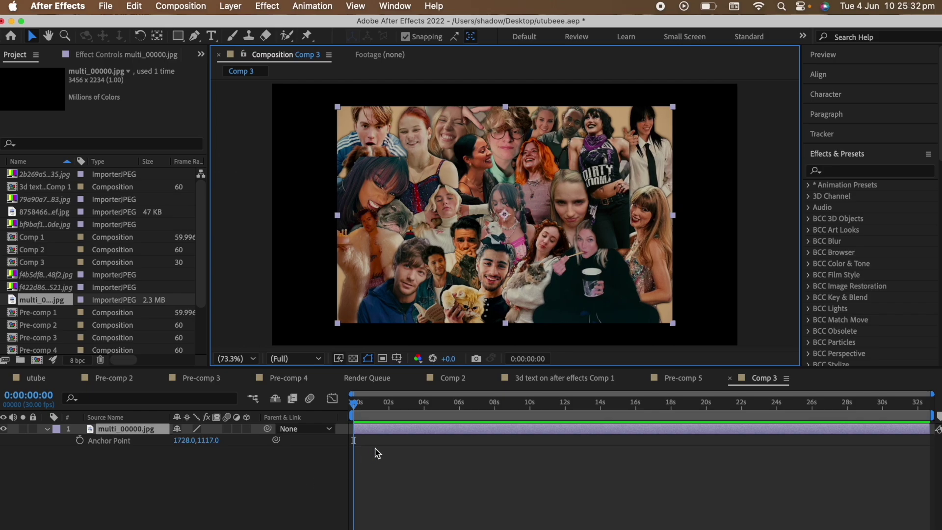
- Select the multi_00000.jpg layer and grab its anchor point at the image centre with the Pan Behind tool
click(376, 449)
click(384, 434)
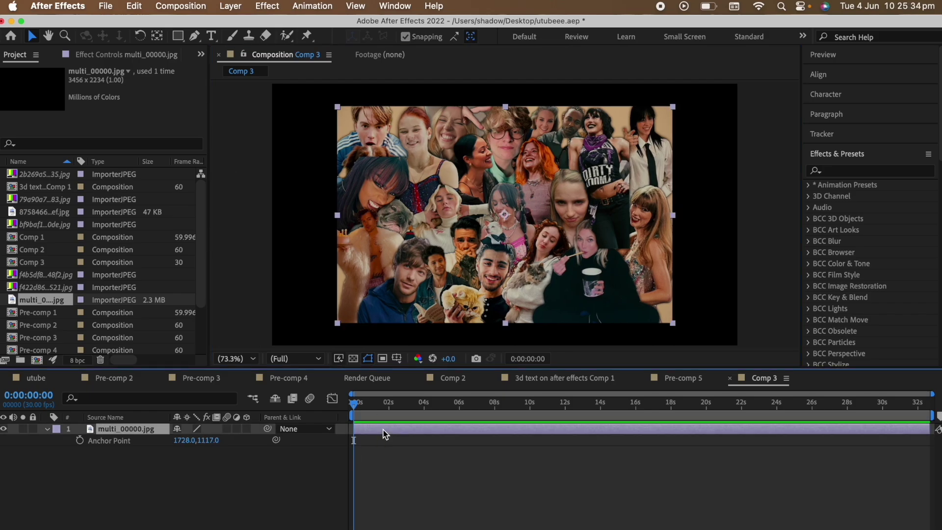
key(y)
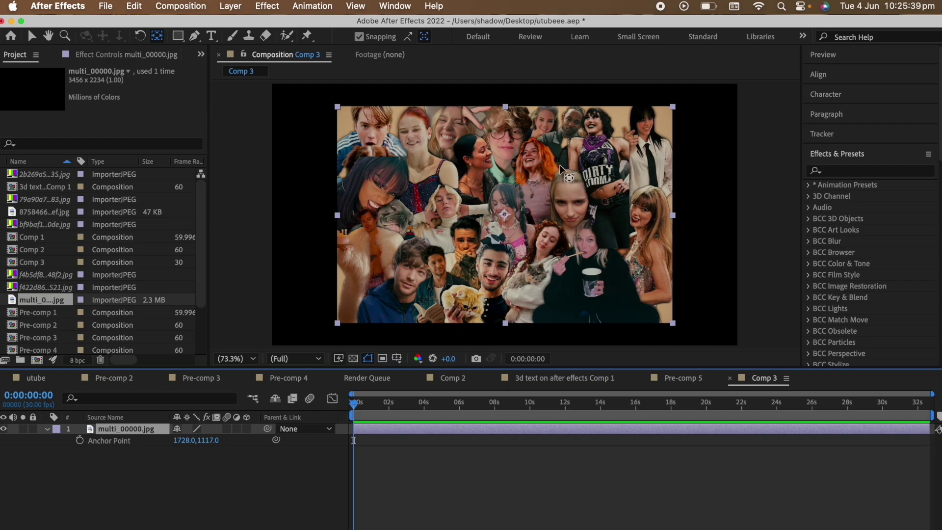
click(506, 214)
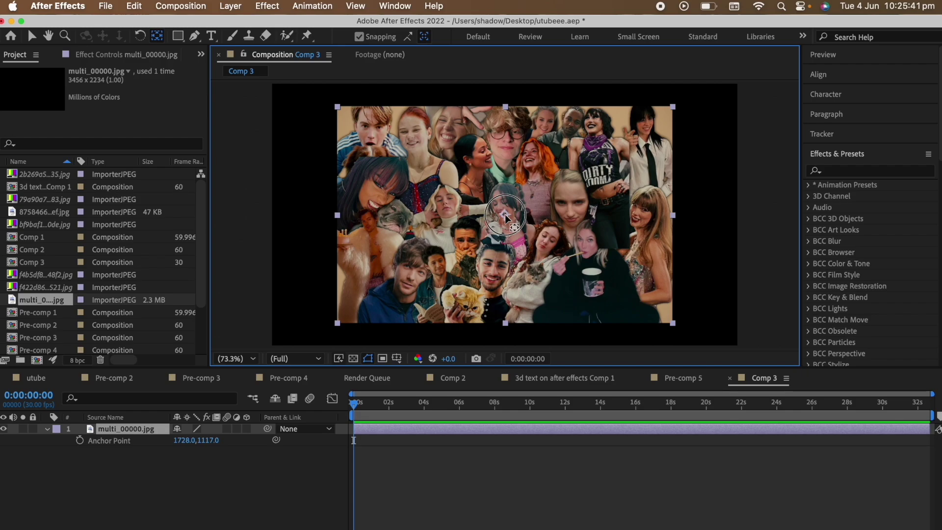